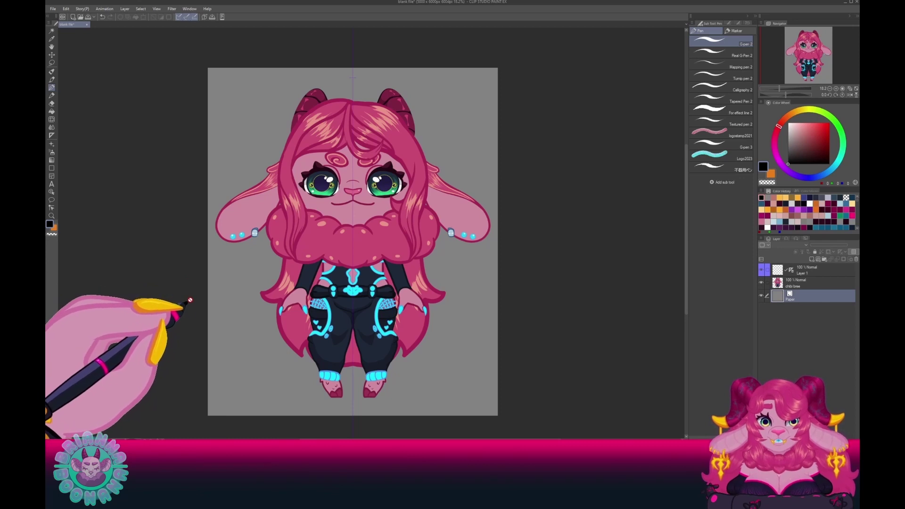
key(h)
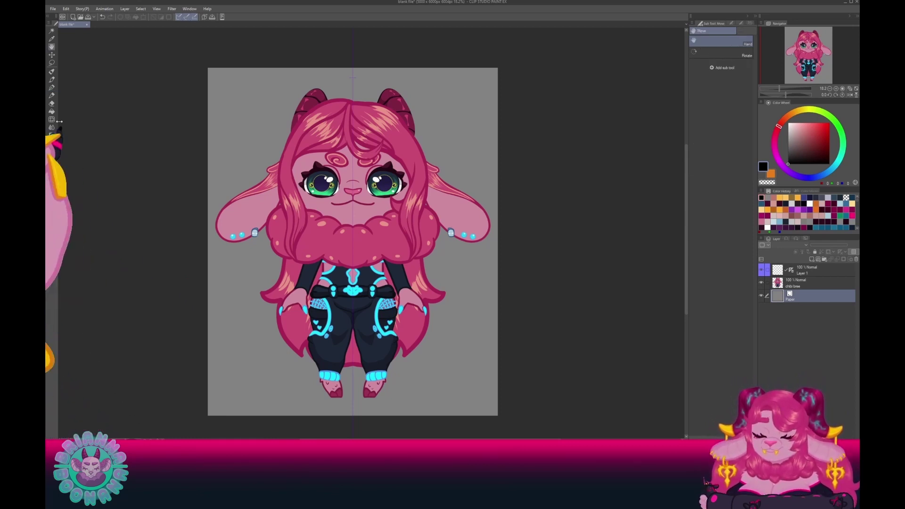
click(52, 87)
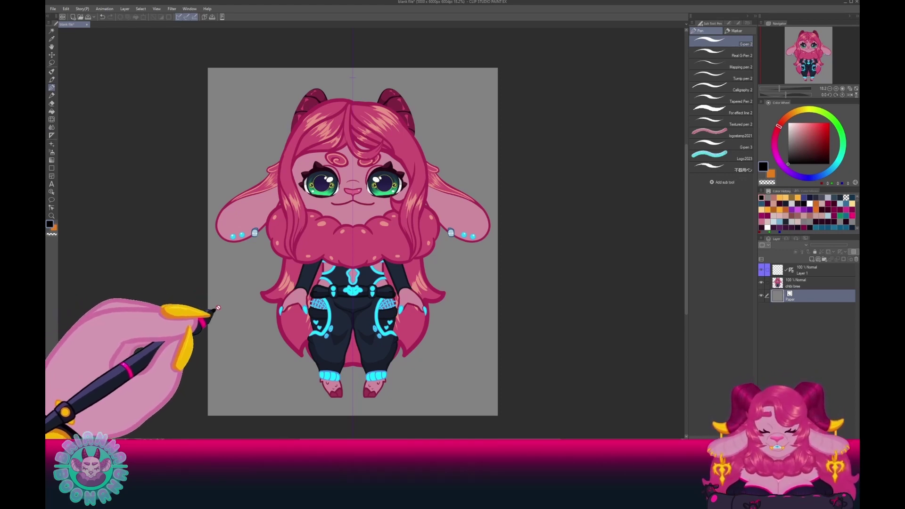
Create a new illustration canvas of 5000 × 6000 px at 600 resolution in colour, with a grey paper colour.
click(52, 8)
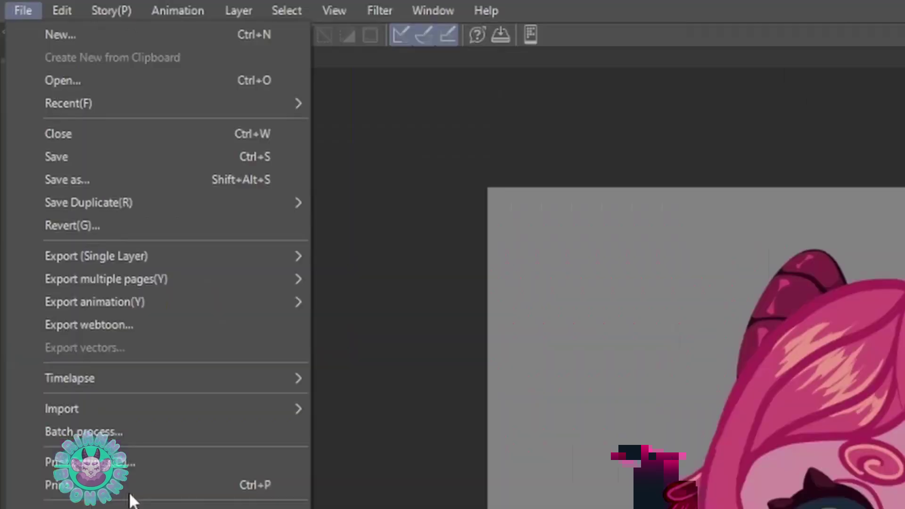
click(33, 35)
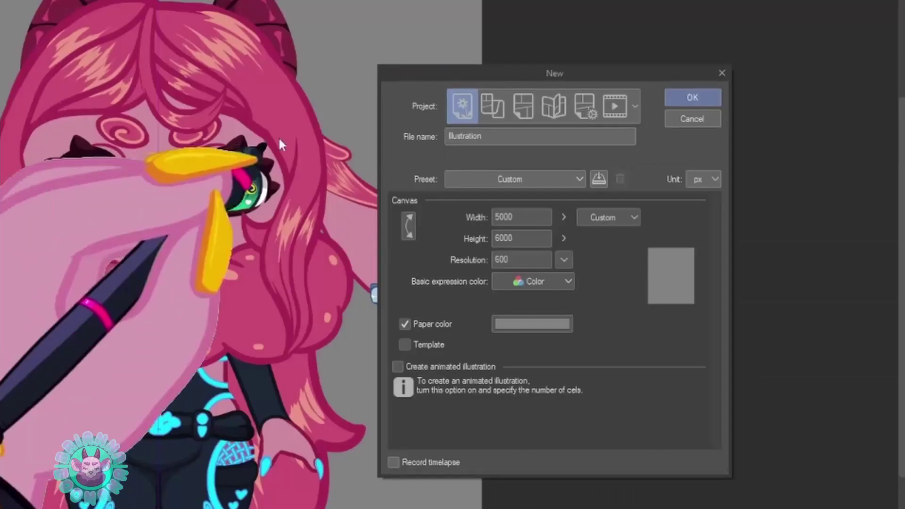
drag(401, 73, 359, 70)
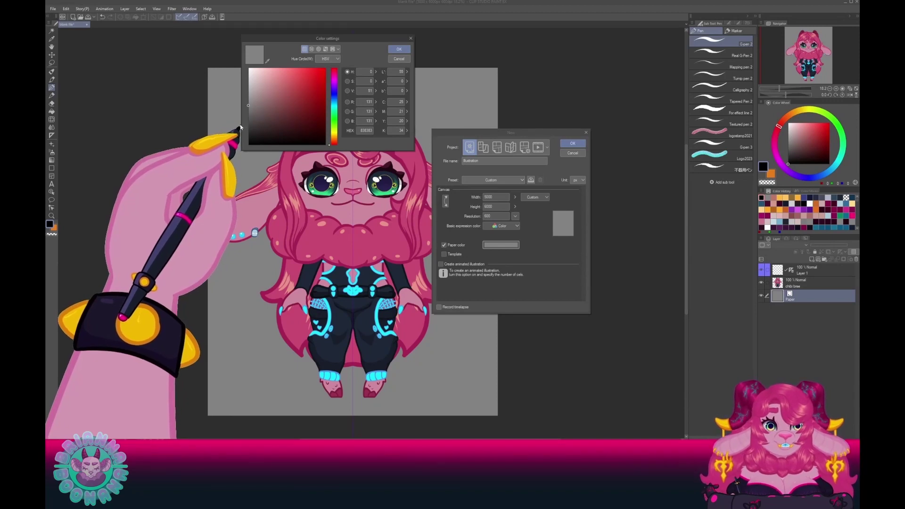
click(399, 49)
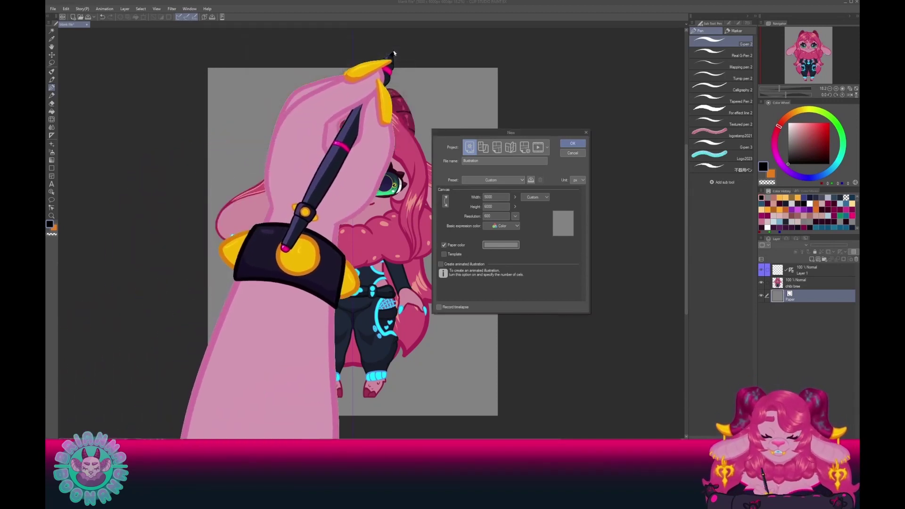
click(568, 143)
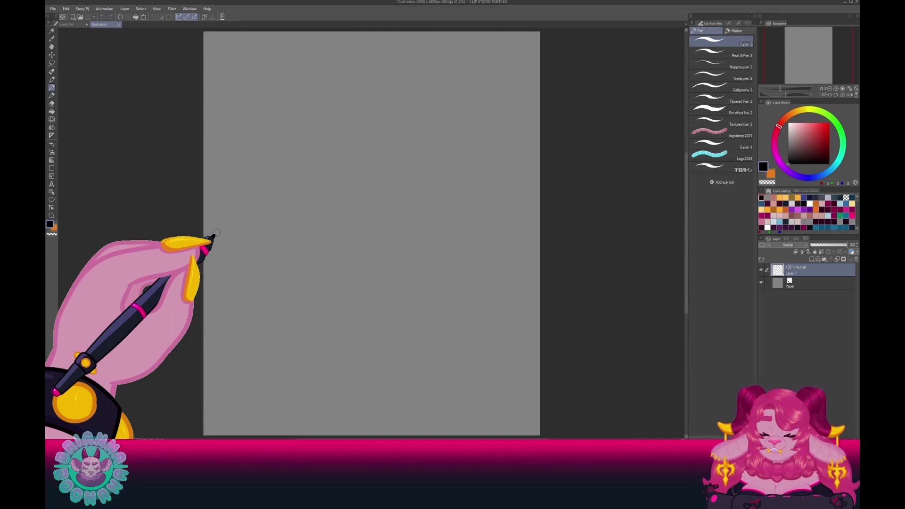
Try a vertical symmetrical ruler placed by eye near the canvas centre with a test pen stroke, and undo both.
click(52, 135)
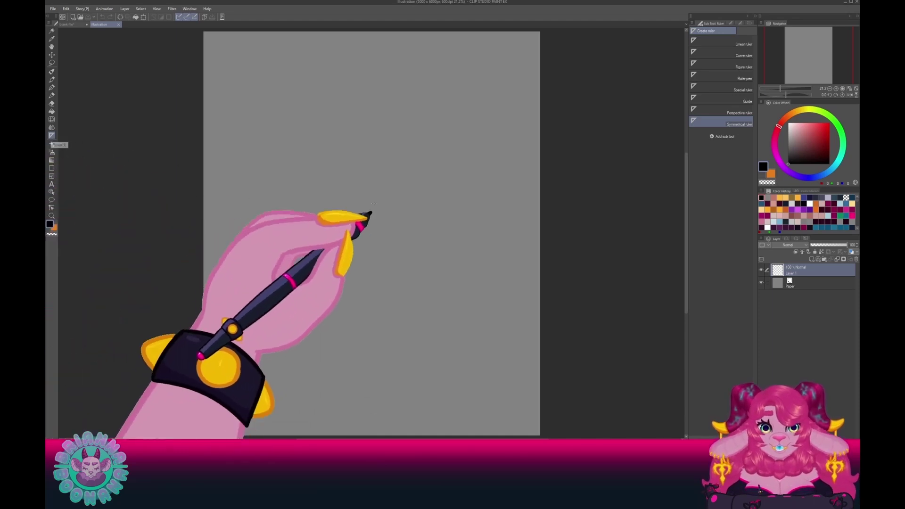
drag(364, 212, 367, 136)
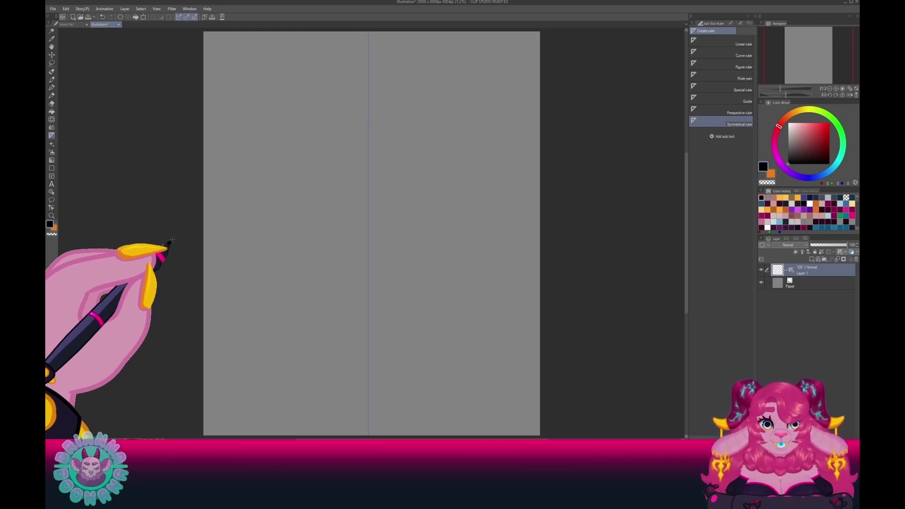
click(52, 87)
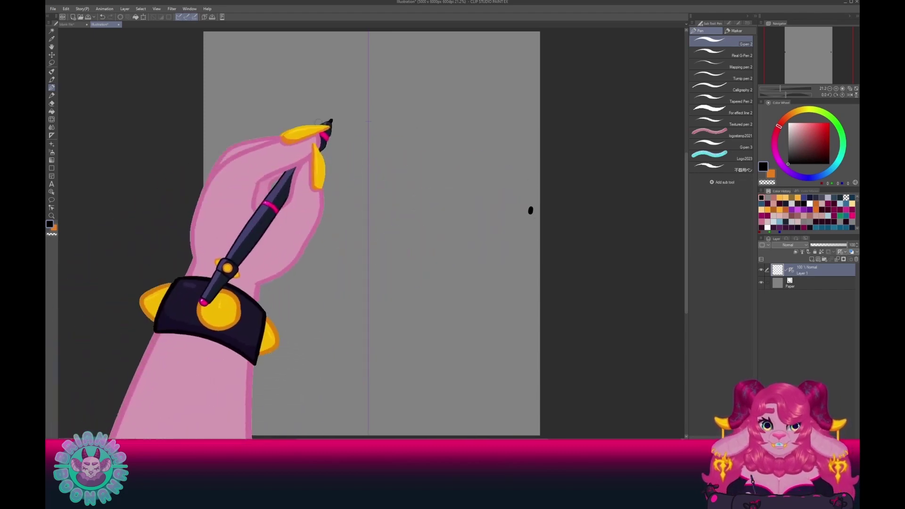
key(ctrl+z)
key(ctrl+z)
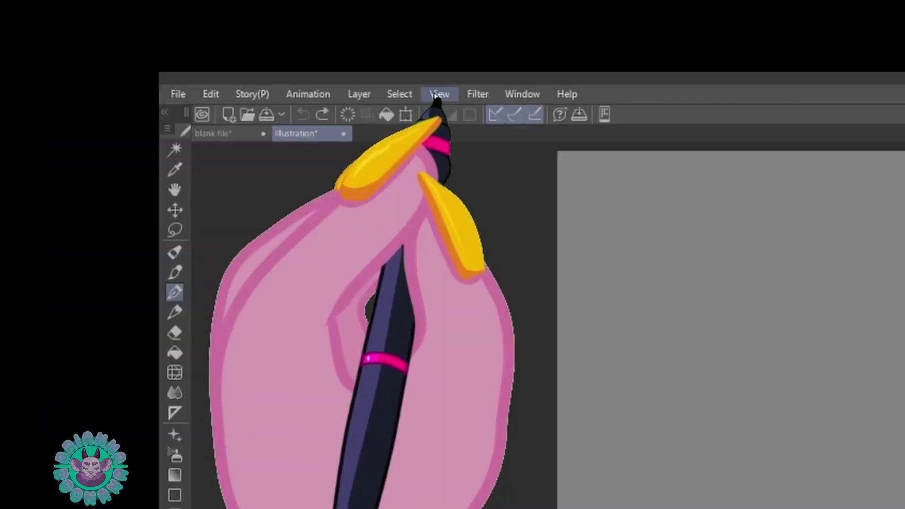
Show the grid and the ruler bar on the Illustration canvas.
click(435, 98)
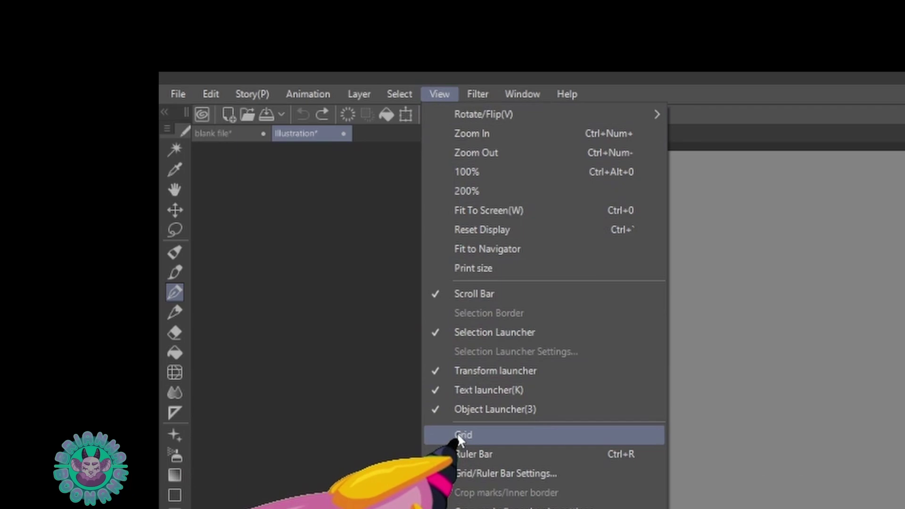
click(457, 433)
click(439, 93)
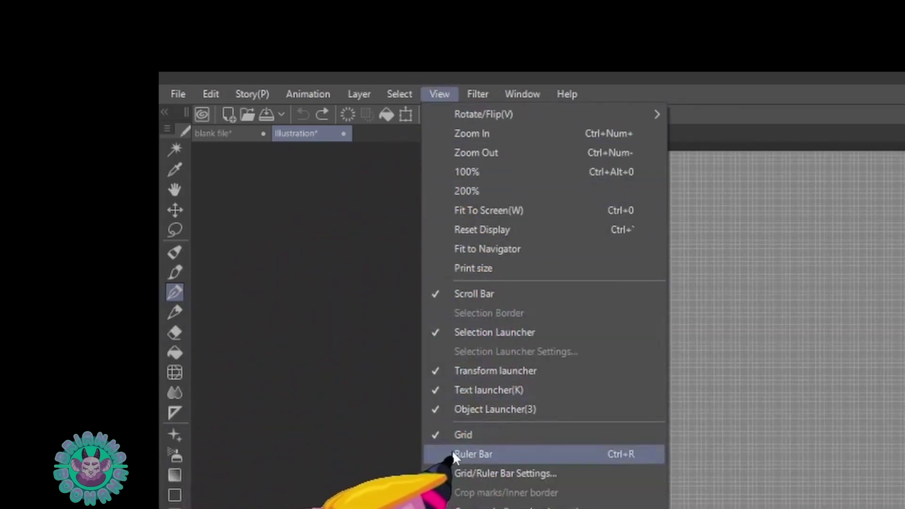
click(451, 452)
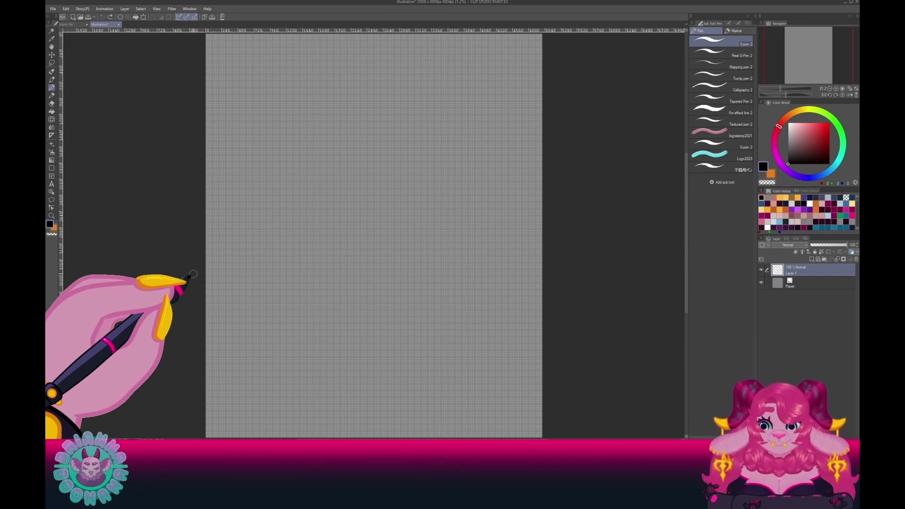
Place a vertical symmetrical ruler on Layer 1 exactly at the horizontal centre of the canvas, at 2500 px.
click(52, 136)
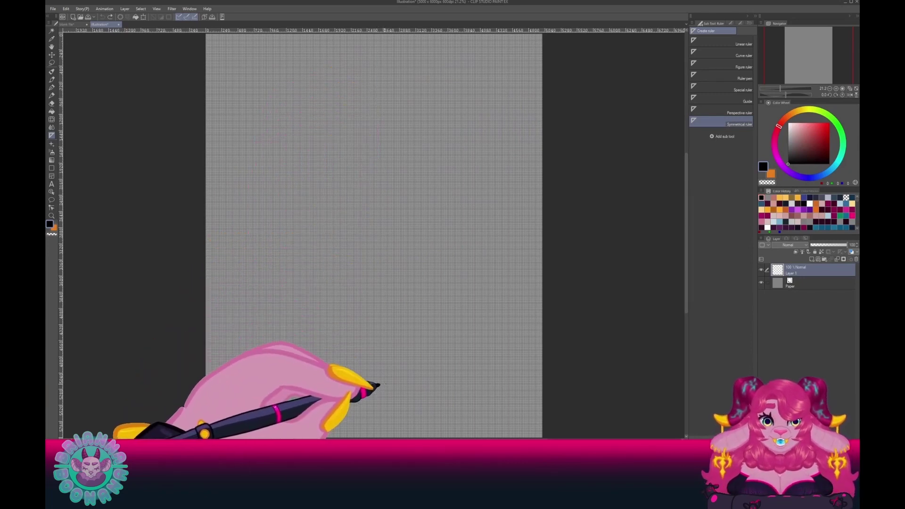
scroll(330, 318, up, 2)
scroll(330, 318, up, 2)
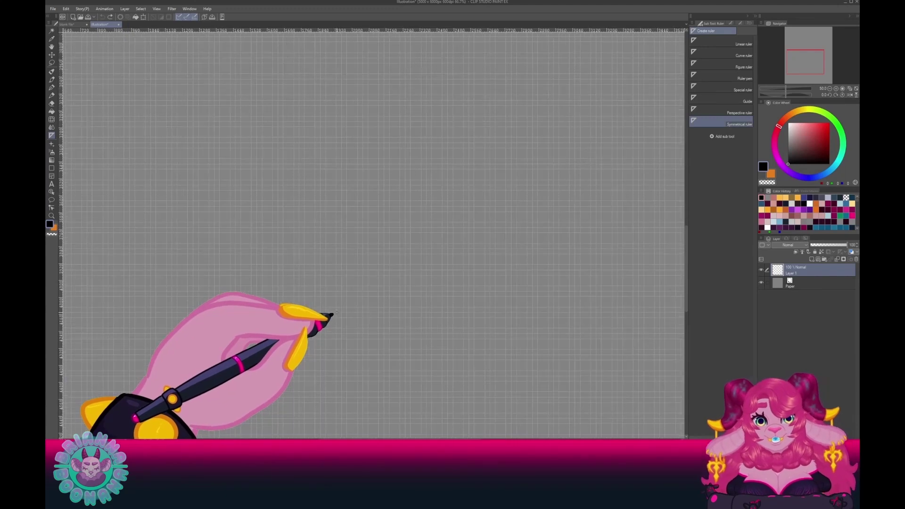
key(h)
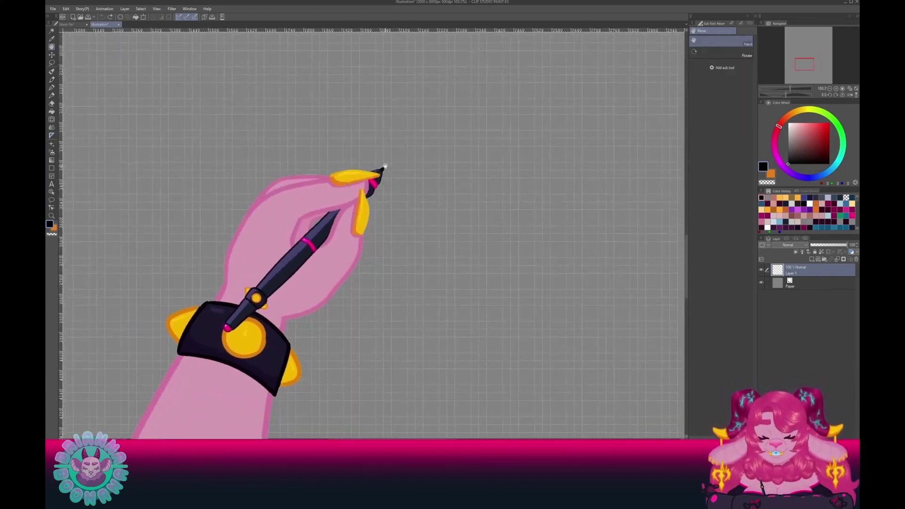
key(u)
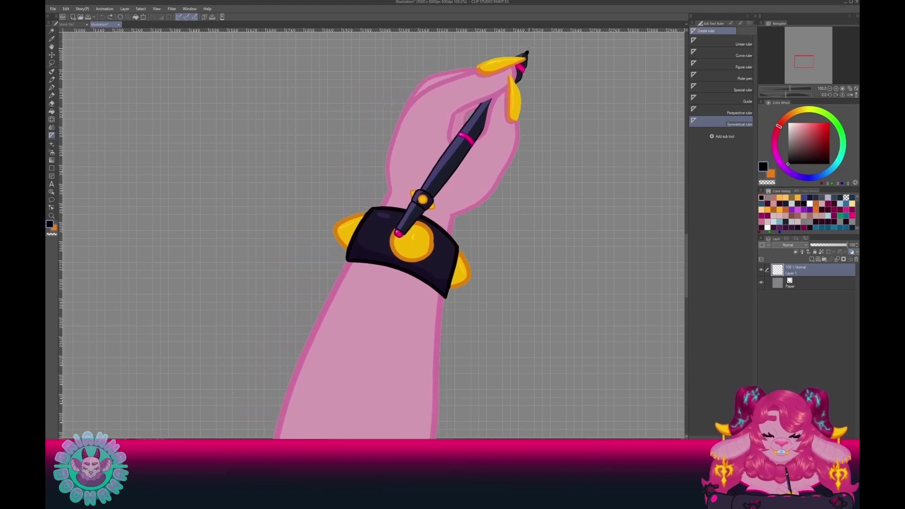
drag(520, 65, 395, 125)
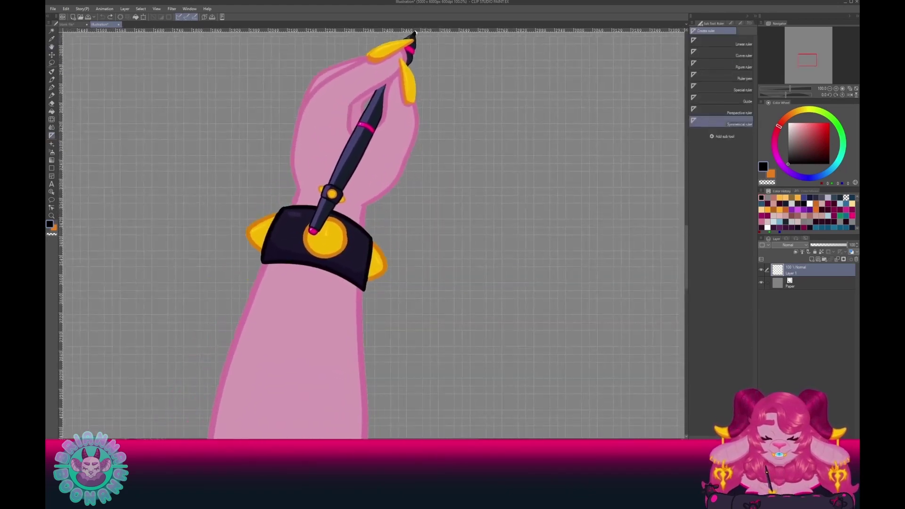
key(ctrl+plus)
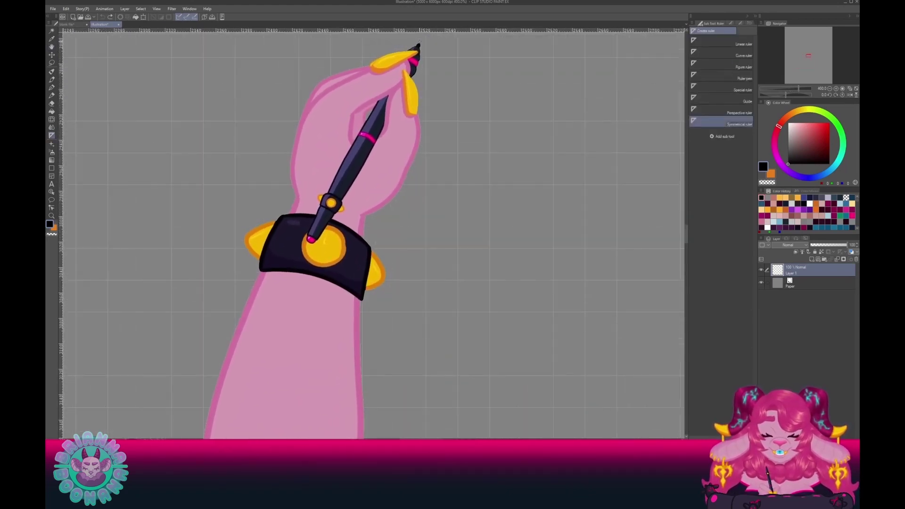
key(ctrl+plus)
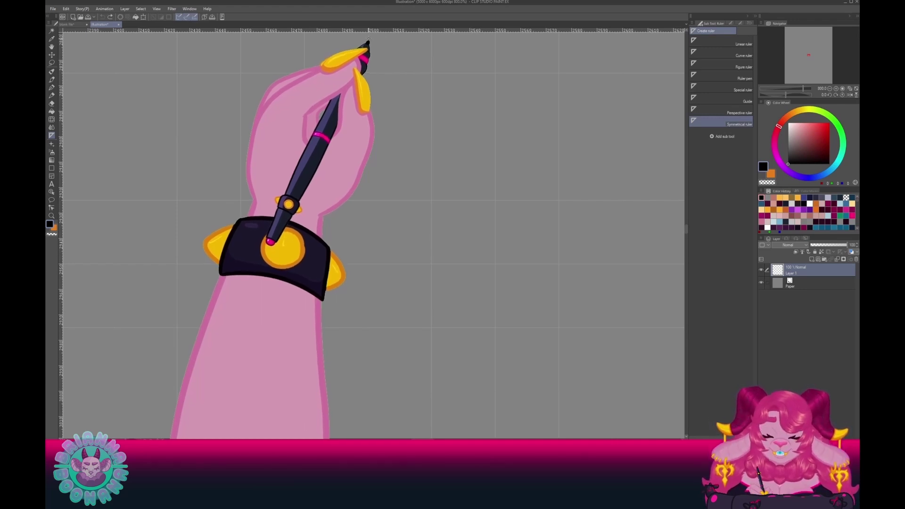
drag(367, 41, 366, 90)
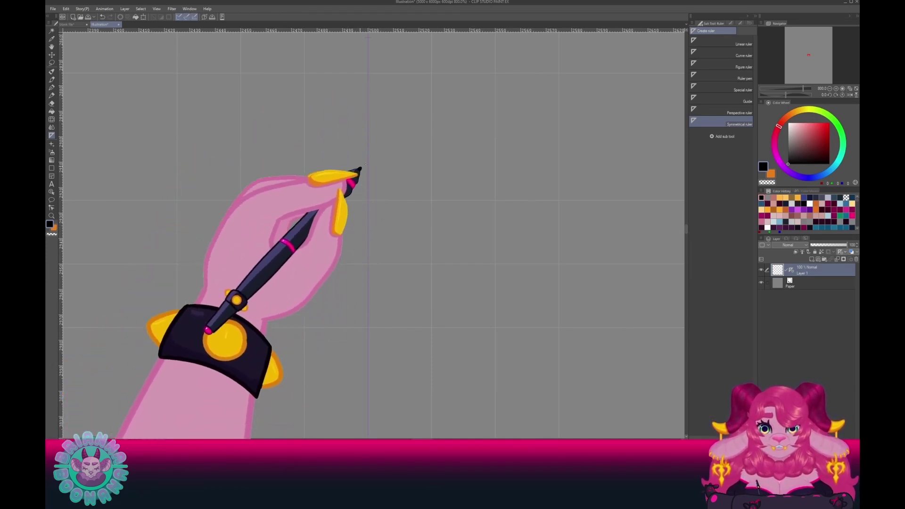
Hide the grid and the ruler bar again, keeping the symmetrical ruler on the canvas.
scroll(358, 210, down, 7)
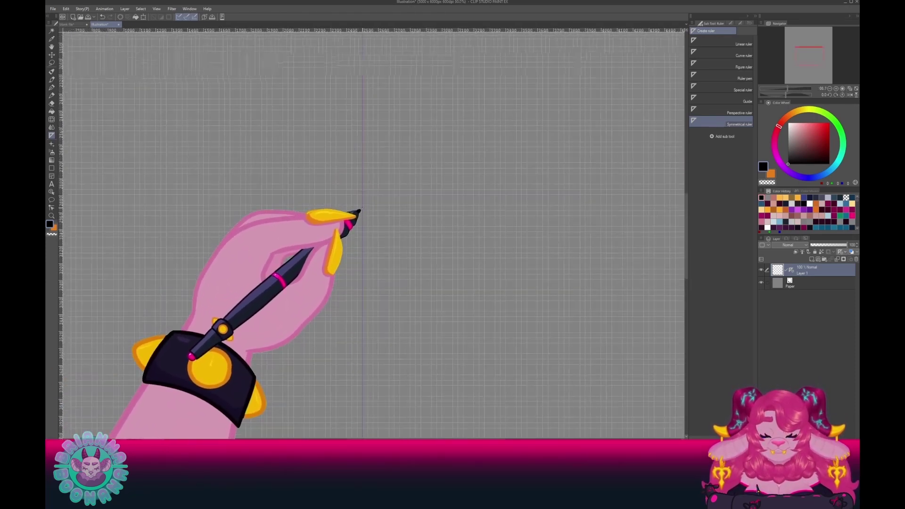
scroll(358, 211, down, 5)
key(h)
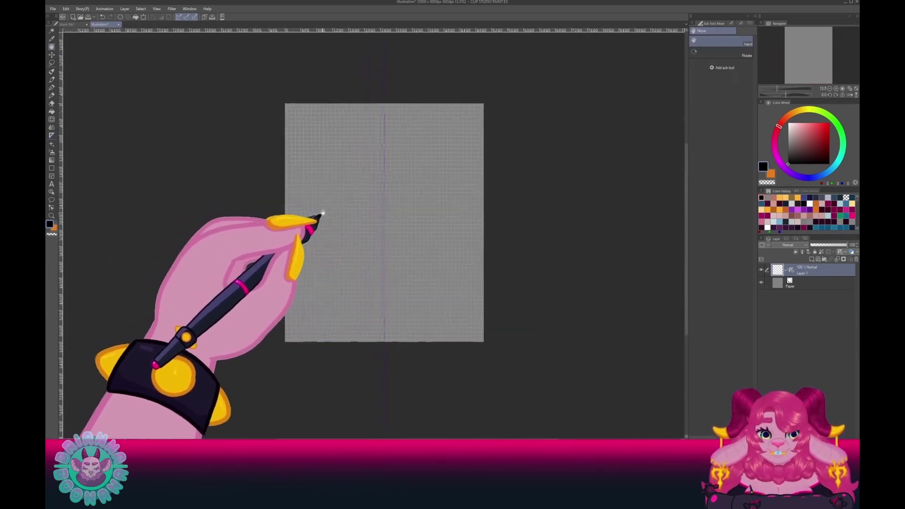
scroll(323, 213, up, 2)
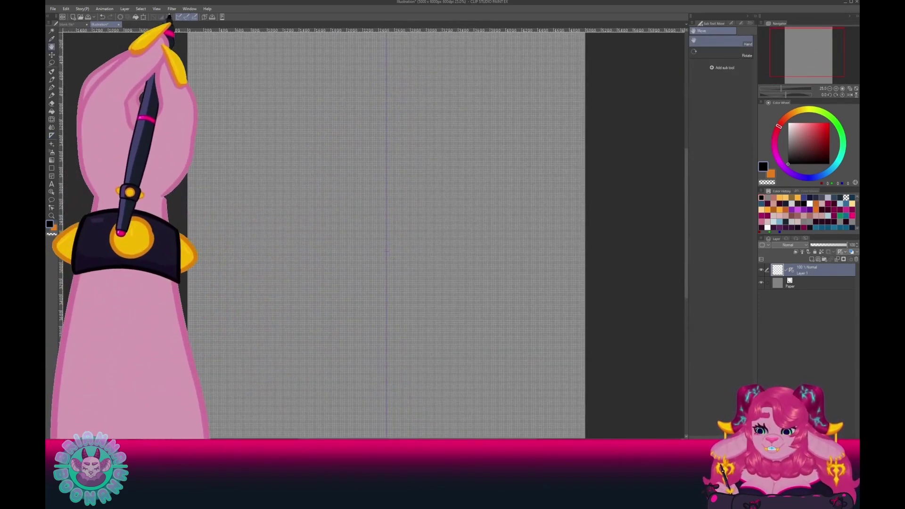
click(157, 9)
click(160, 146)
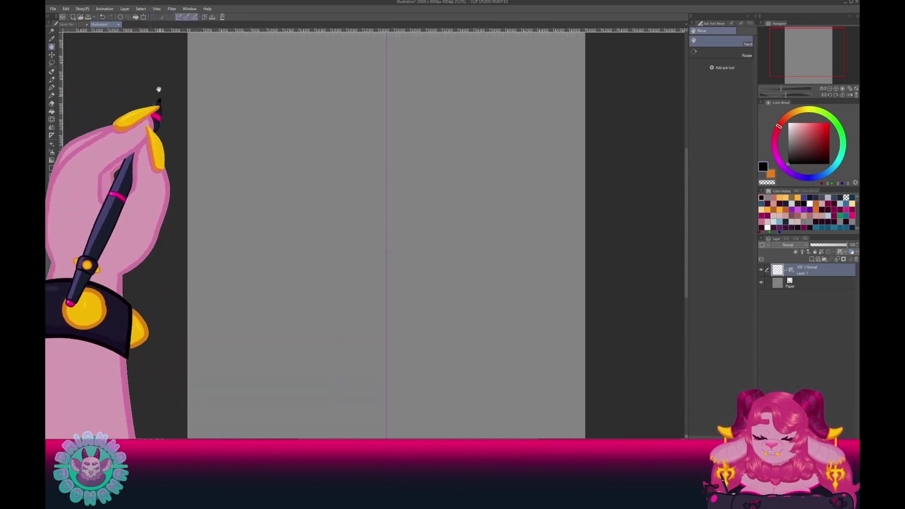
click(157, 9)
click(160, 146)
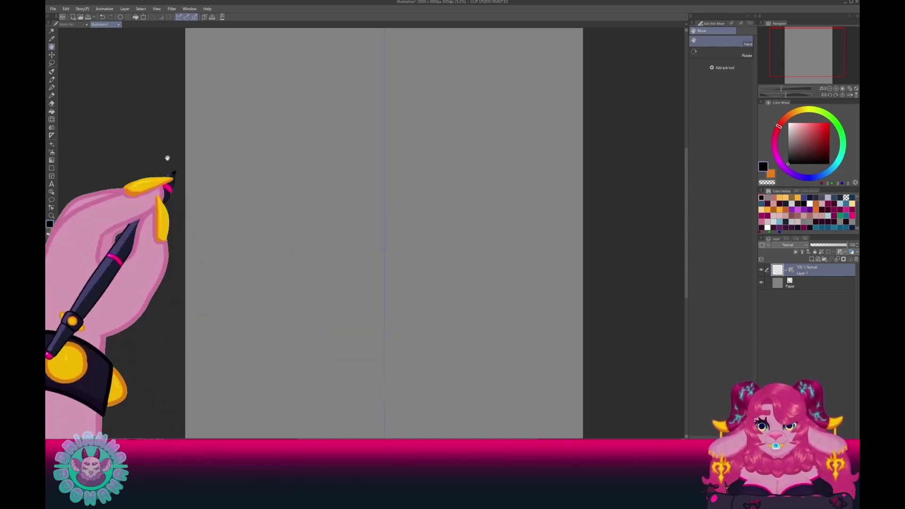
click(53, 9)
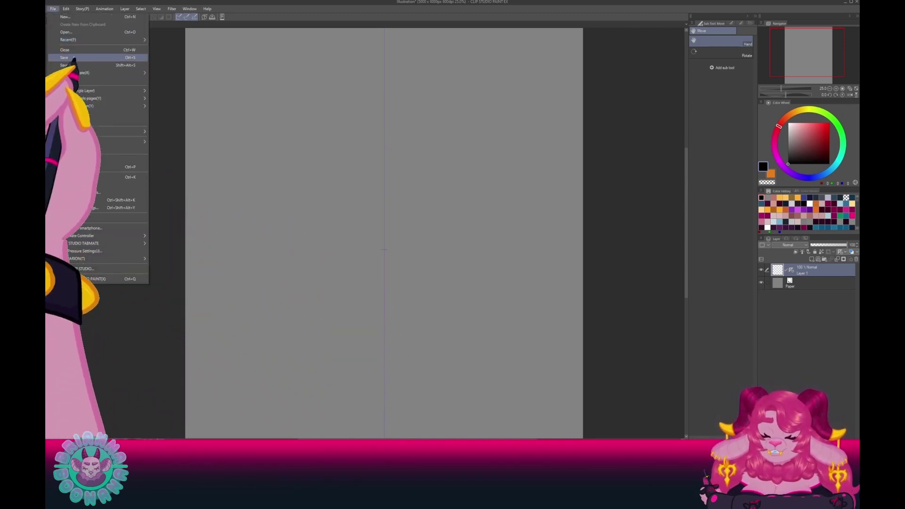
click(166, 77)
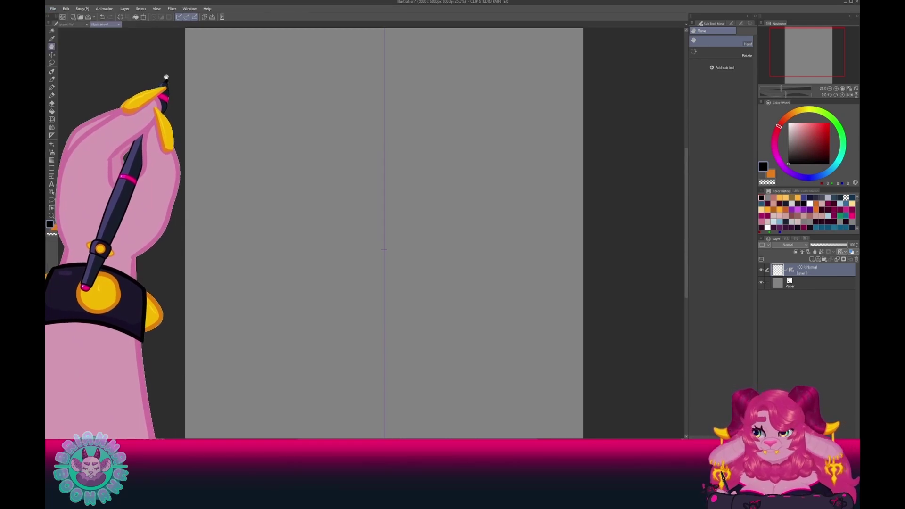
View the finished character in the blank file document, select its artwork layer, and return to the Illustration document.
click(68, 24)
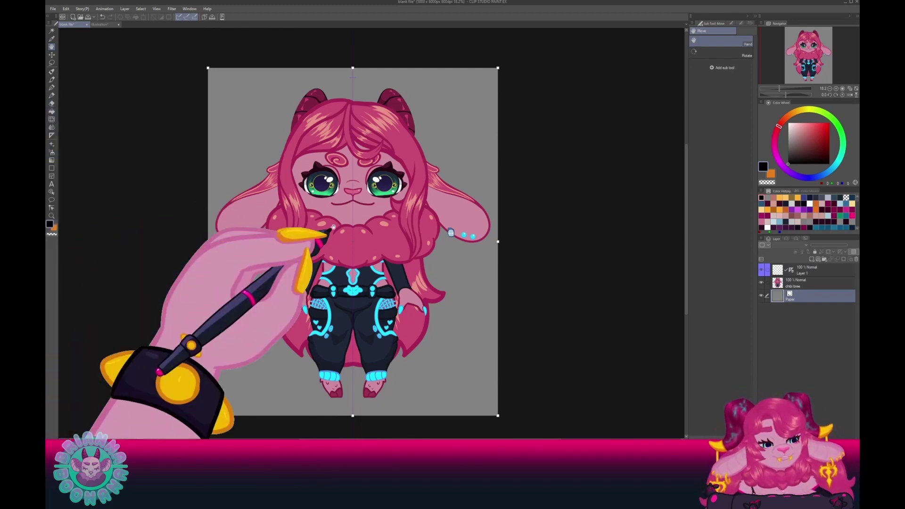
click(766, 282)
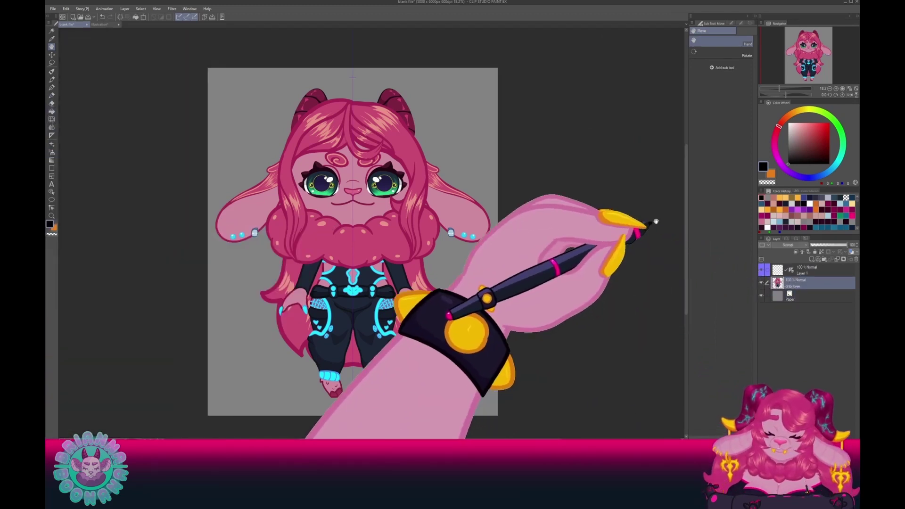
click(100, 24)
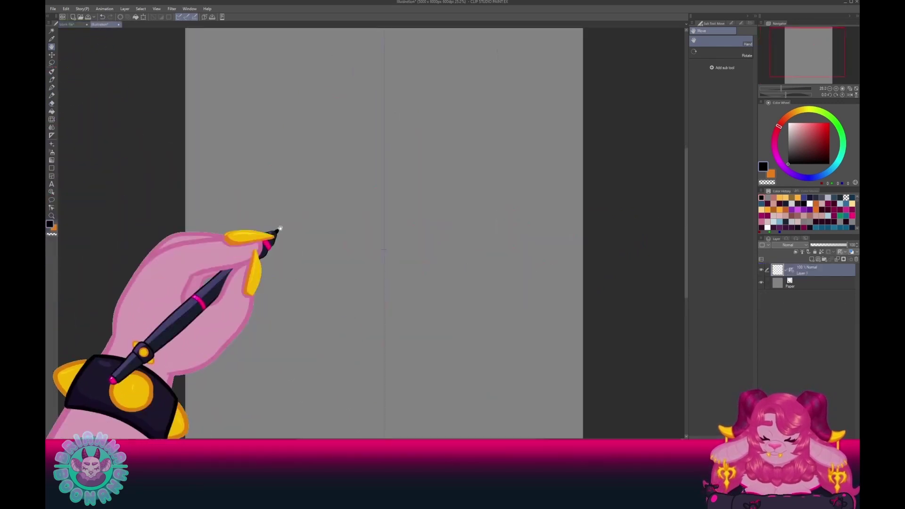
Test the symmetrical ruler with short black G-pen strokes at the canvas's left edge and just left of the centre line.
click(52, 87)
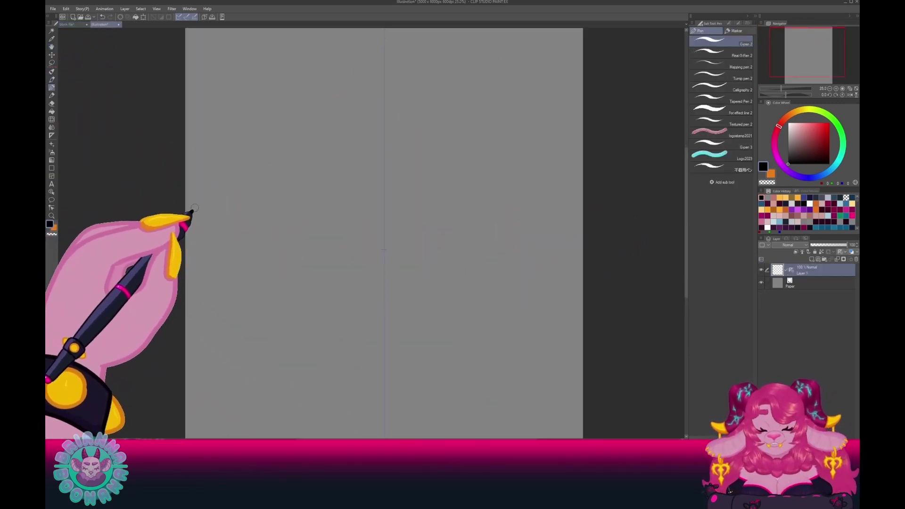
drag(188, 197, 188, 217)
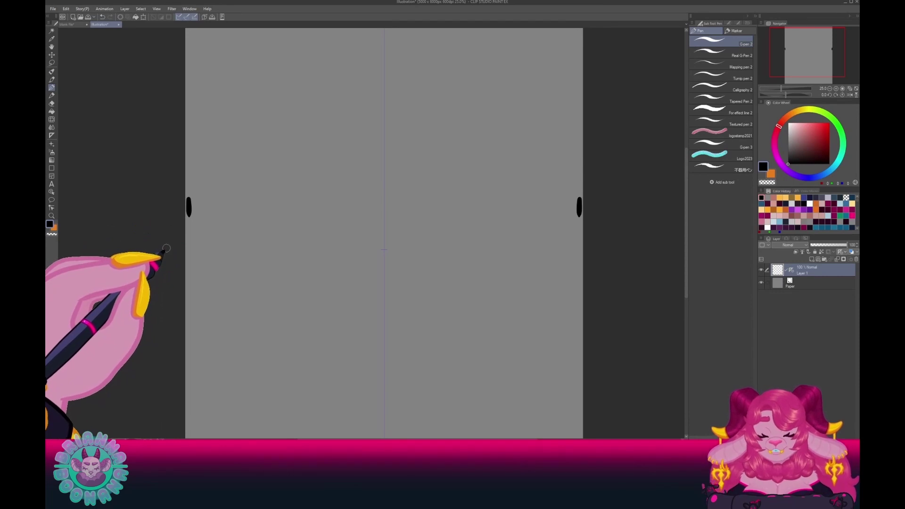
drag(377, 194, 377, 204)
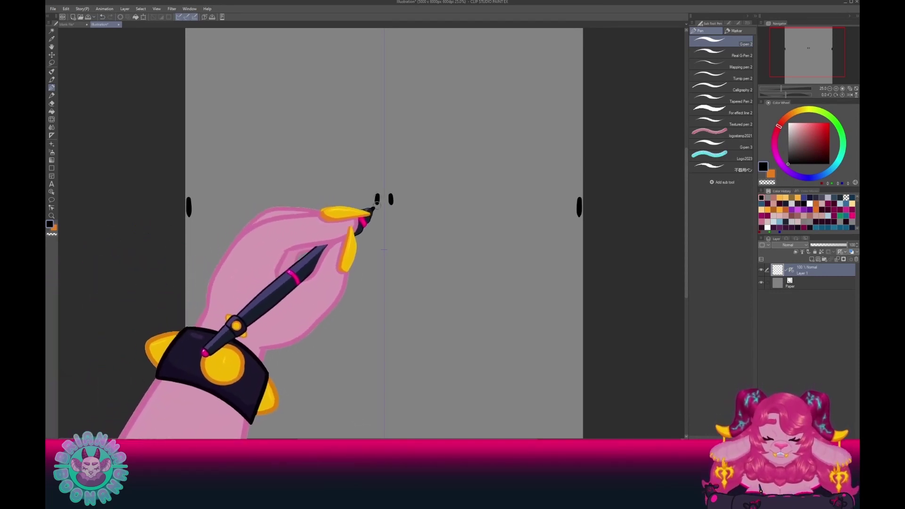
Undo the short test strokes, toggle Layer 1's visibility off and on, and label Layer 1 with the blue palette color.
key(ctrl+z)
key(ctrl+z)
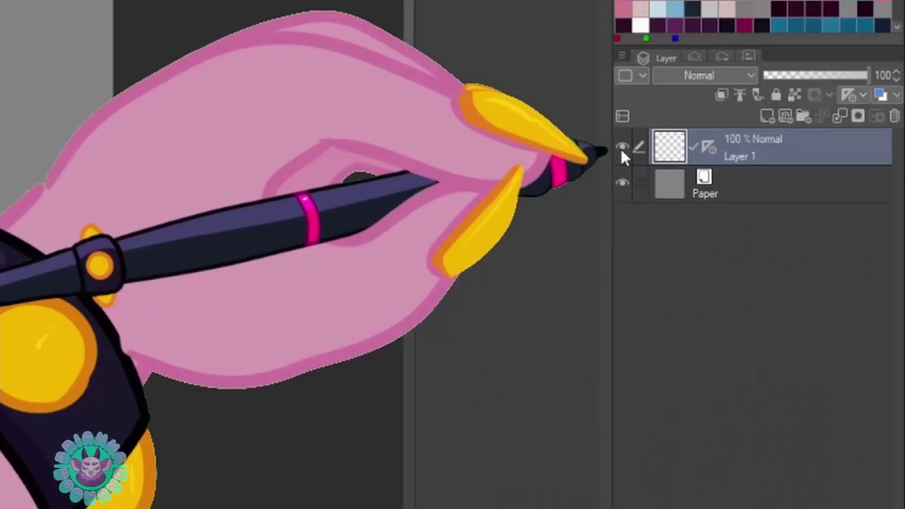
click(760, 270)
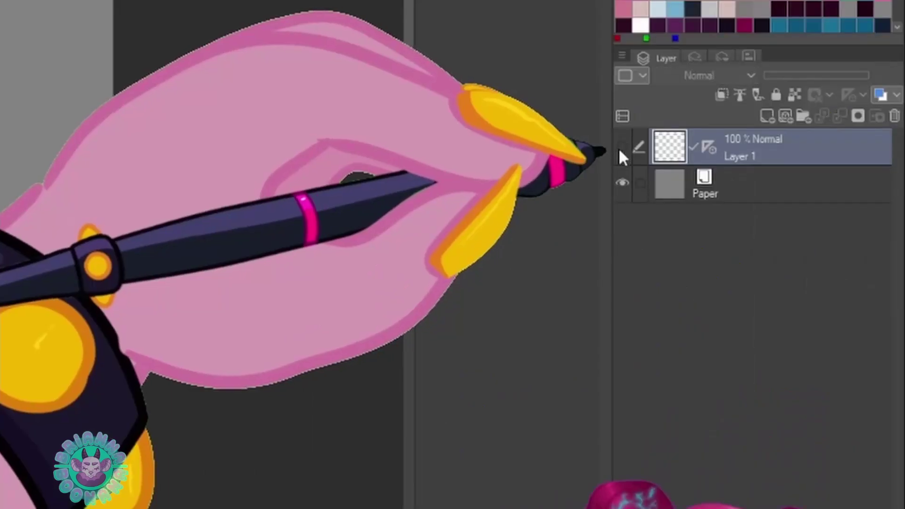
click(621, 147)
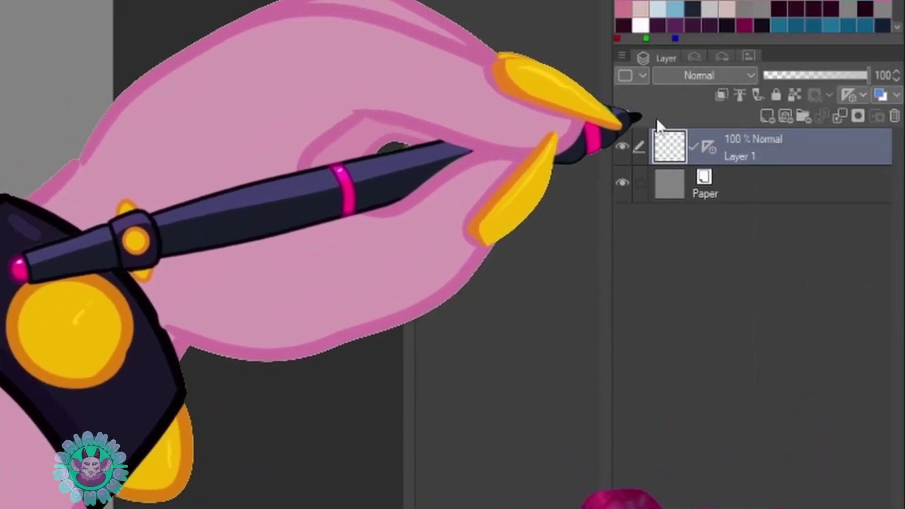
click(626, 76)
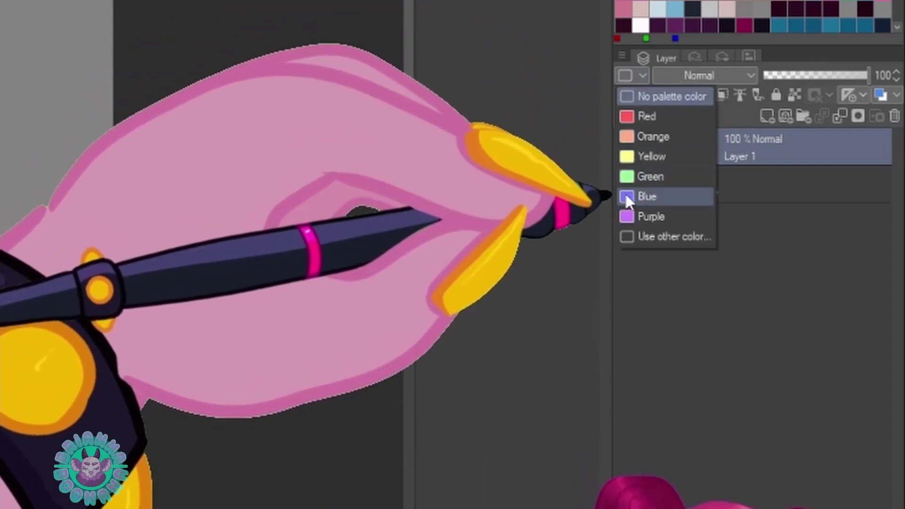
click(626, 195)
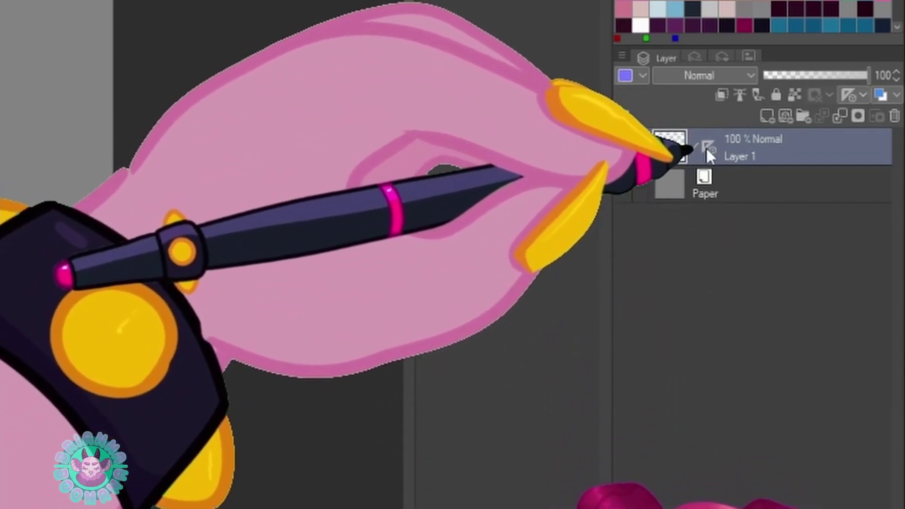
Set Layer 1's symmetrical ruler to show in all layers and add a new layer between Layer 1 and Paper.
right_click(707, 145)
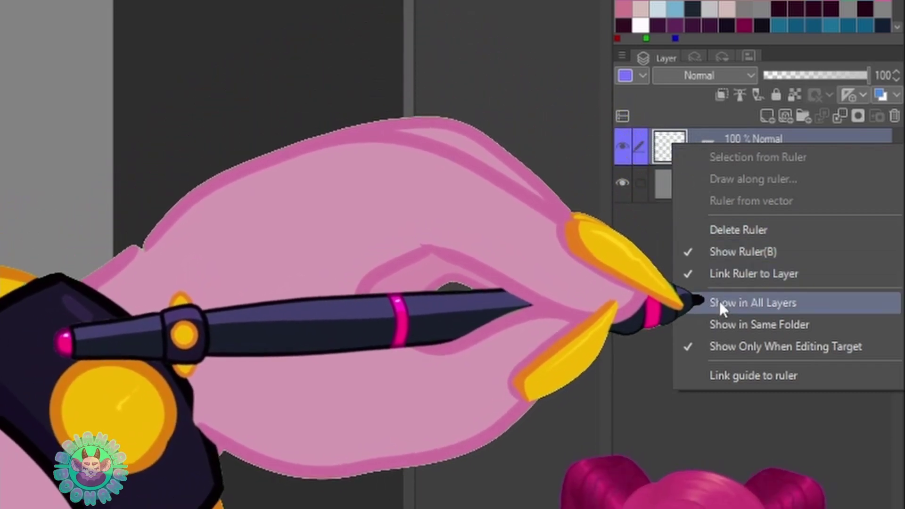
click(718, 301)
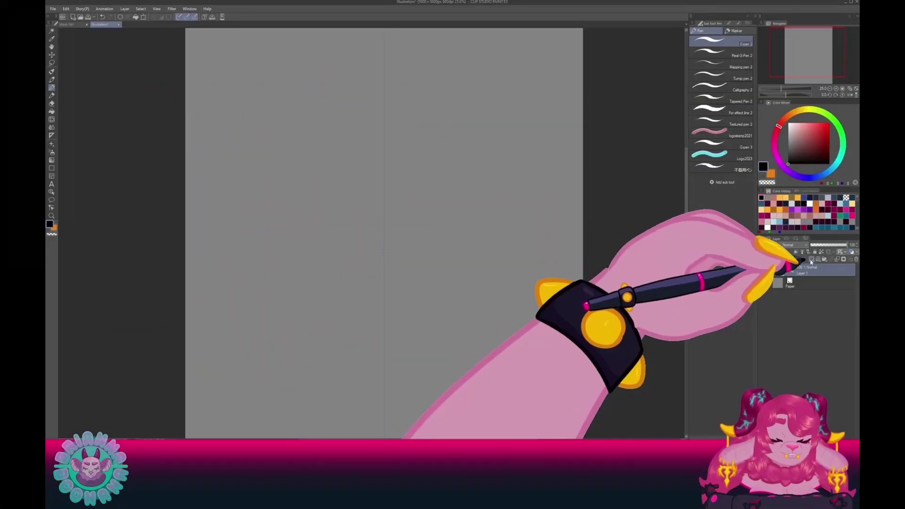
key(ctrl+shift+n)
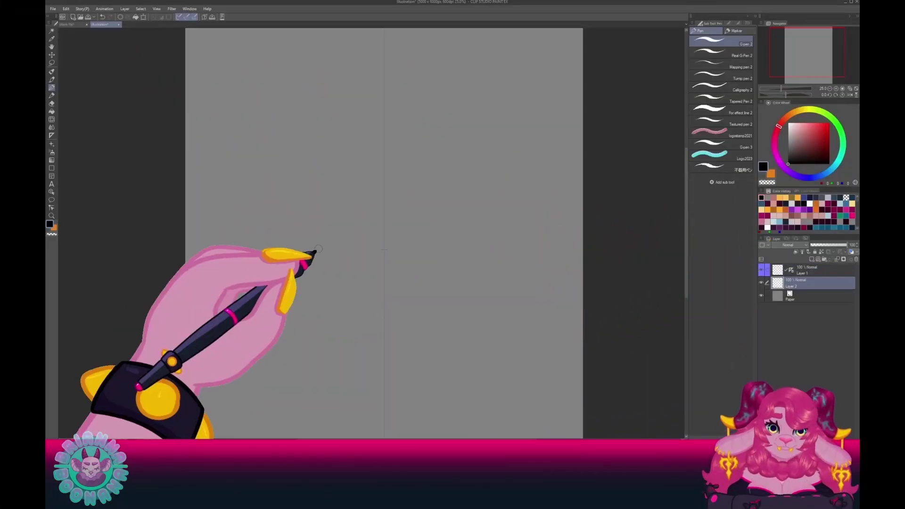
Test the symmetry on Layer 2 with black G-pen wavy lines, a small pointy-eared face and an arc, and clear the layer.
drag(409, 218, 417, 214)
drag(351, 214, 359, 219)
drag(255, 248, 236, 230)
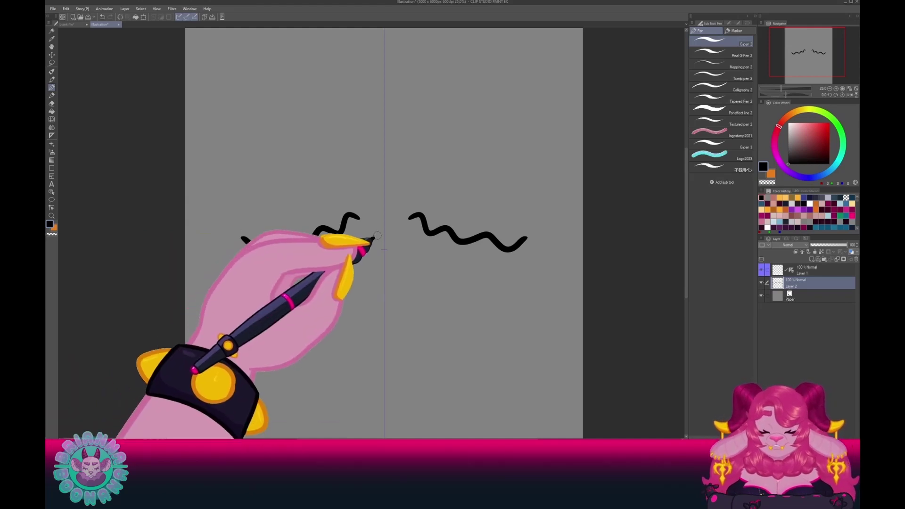
drag(383, 236, 382, 300)
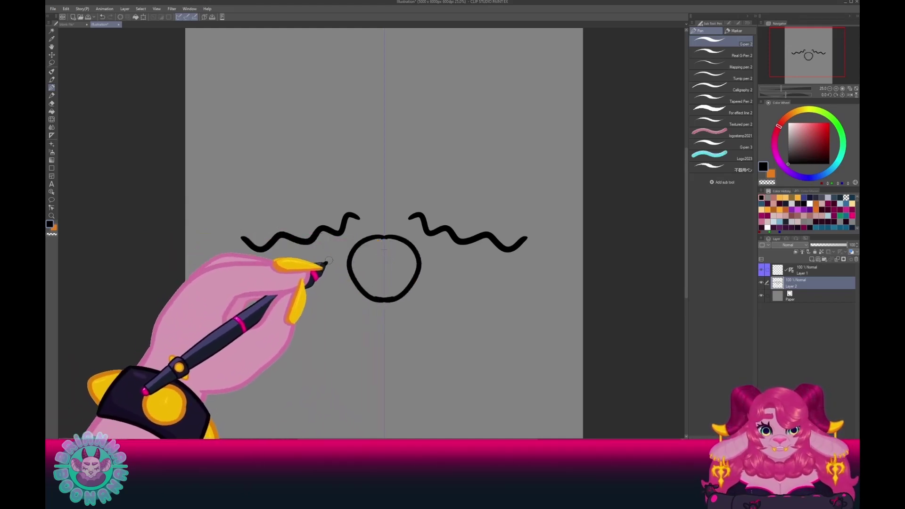
mouse_move(327, 256)
mouse_down()
mouse_move(346, 260)
mouse_move(340, 269)
mouse_move(350, 274)
mouse_move(375, 282)
mouse_up()
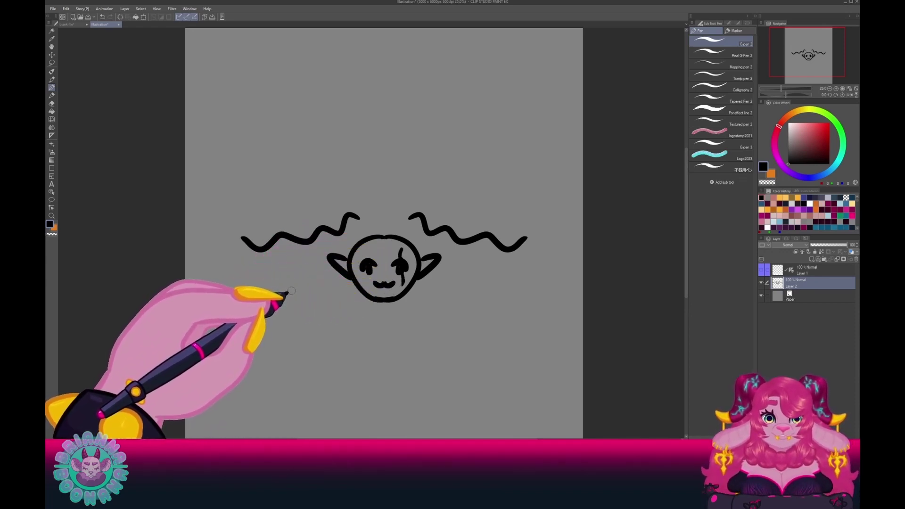
click(297, 285)
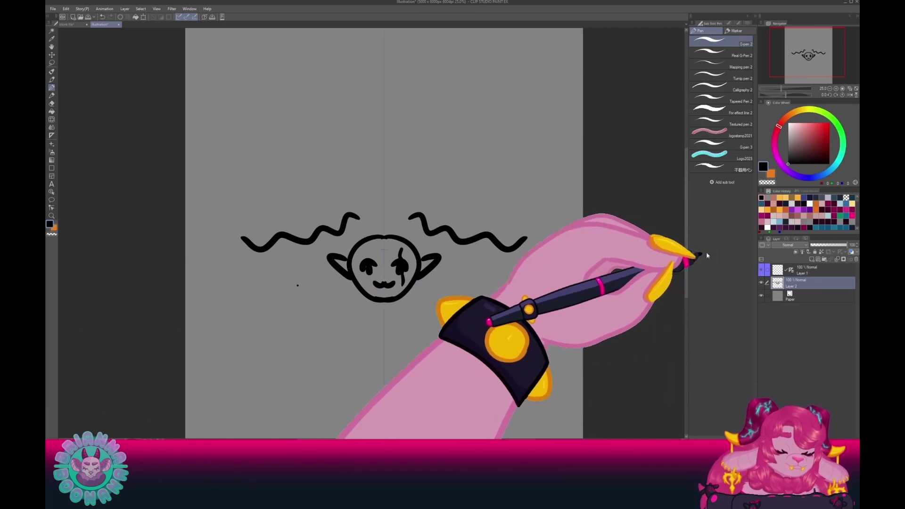
drag(427, 104, 341, 105)
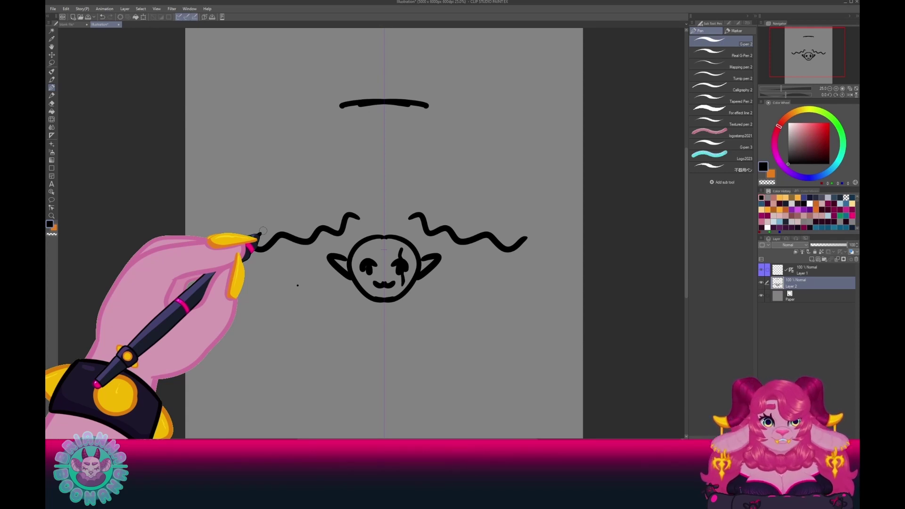
key(Delete)
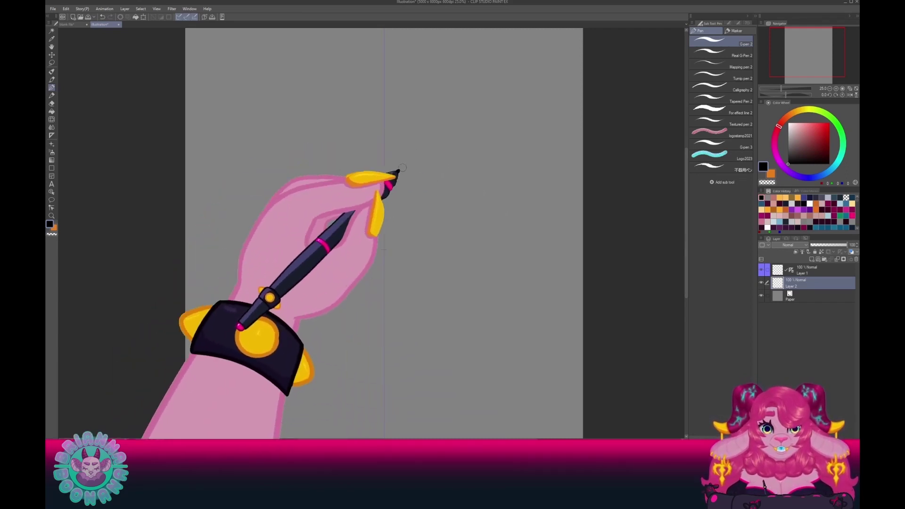
Create a new illustration document 1920 px wide and 1080 px high.
click(52, 9)
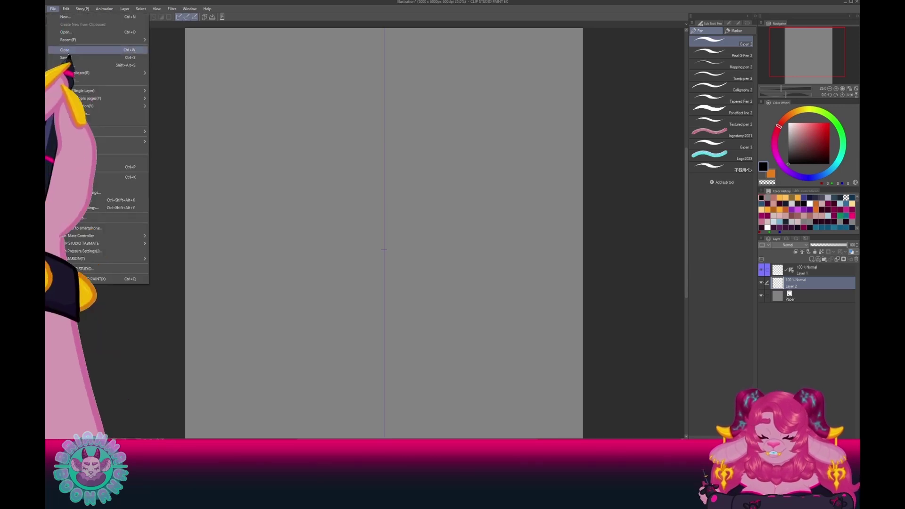
click(65, 16)
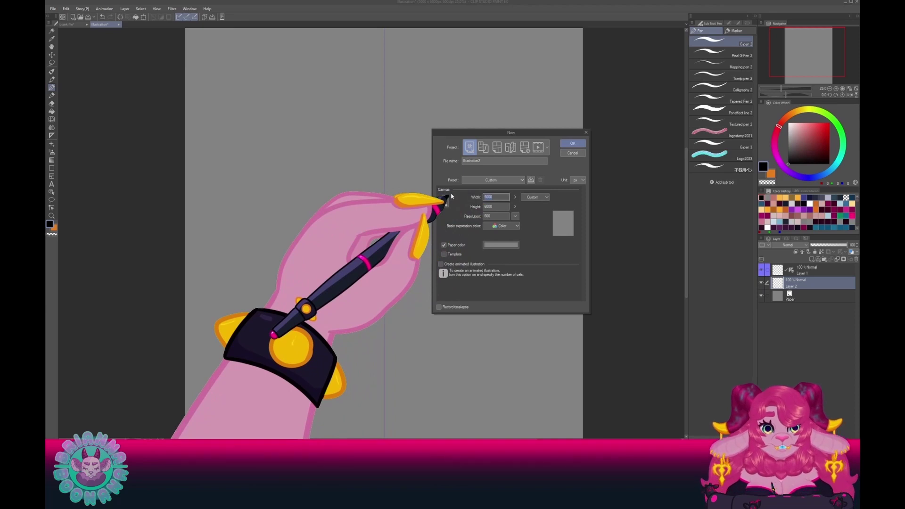
text(1)
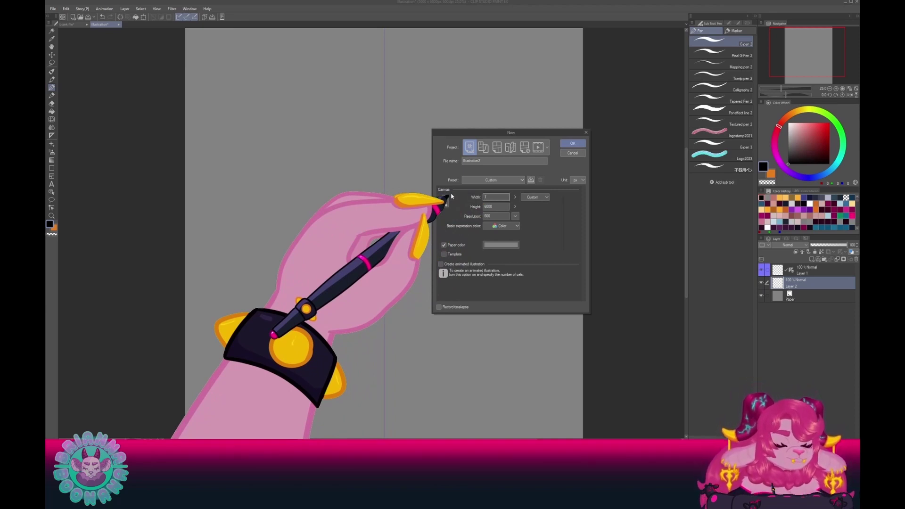
text(520)
key(Tab)
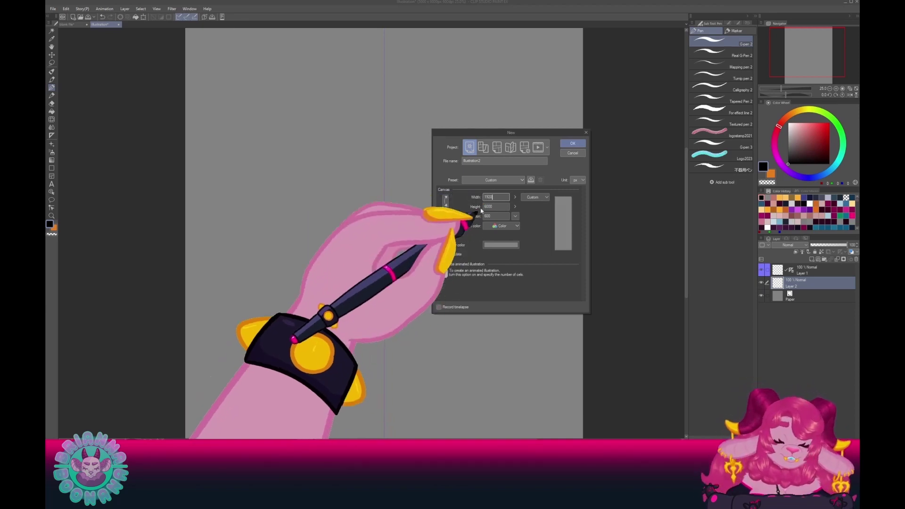
text(1)
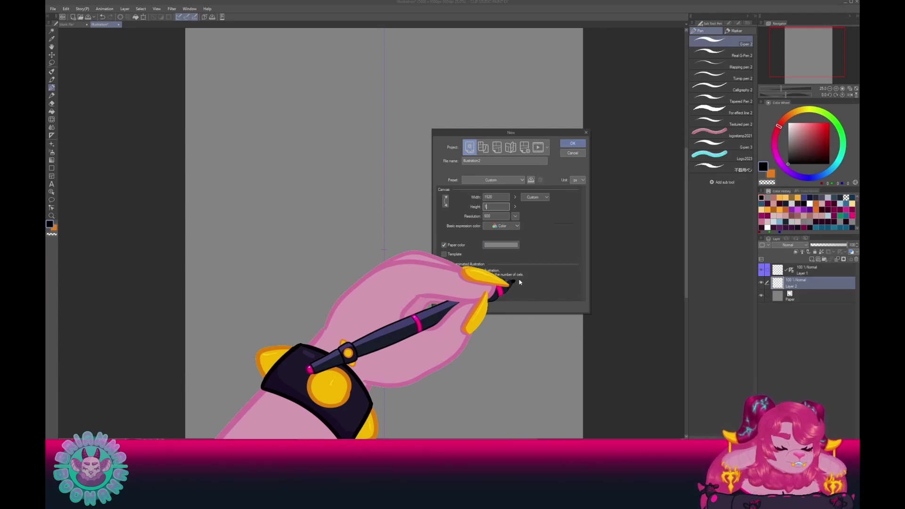
text(080)
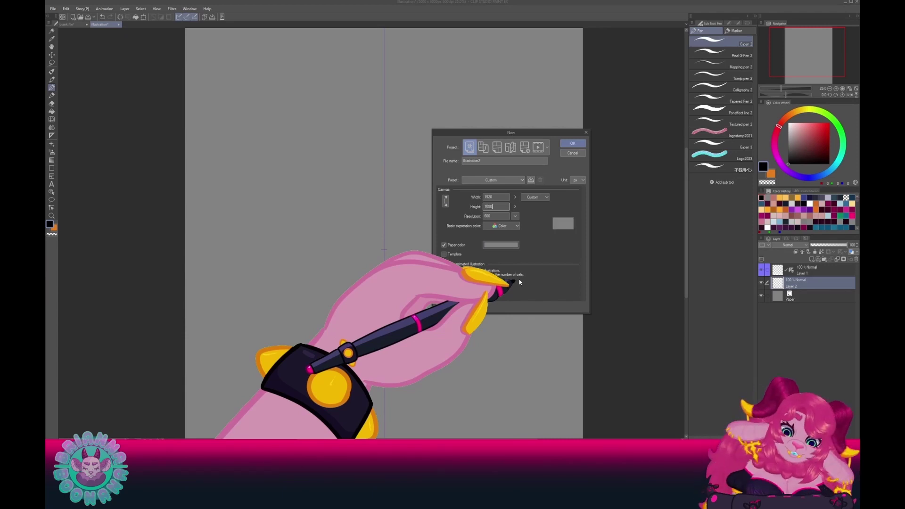
key(Return)
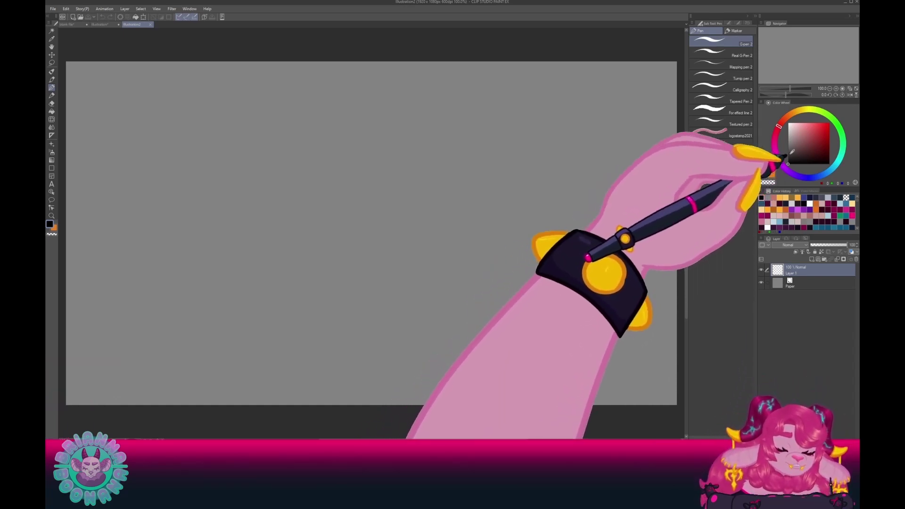
Fill Layer 1 of the 1920 × 1080 document with dark grey and copy that layer into the blank file document above the artwork.
drag(792, 151, 776, 149)
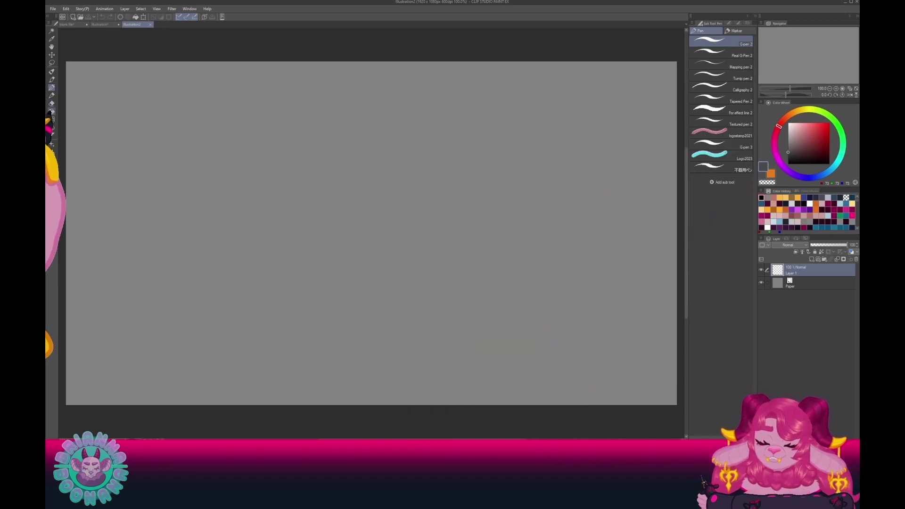
click(52, 111)
click(123, 153)
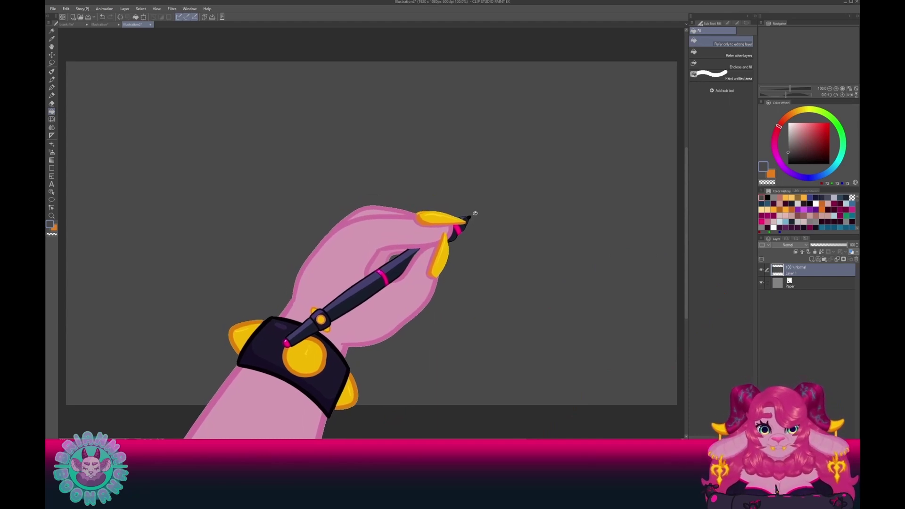
key(ctrl+Tab)
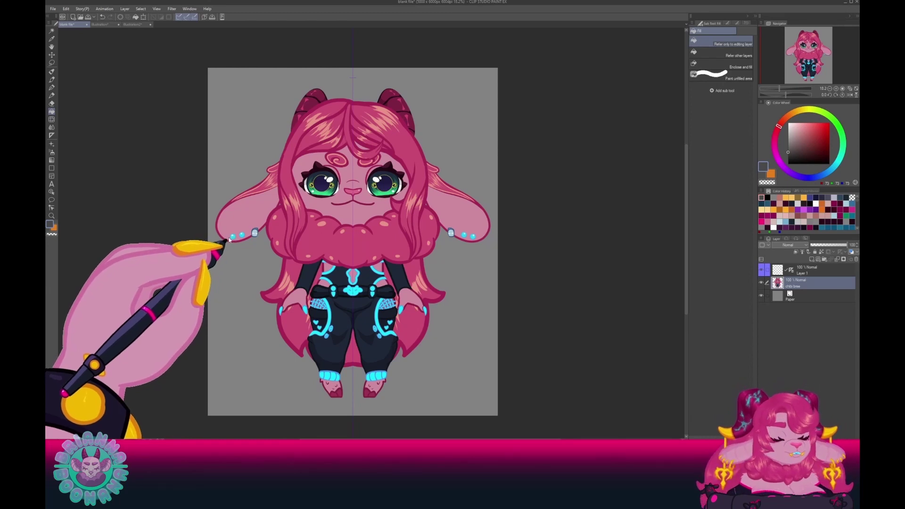
key(ctrl+shift+n)
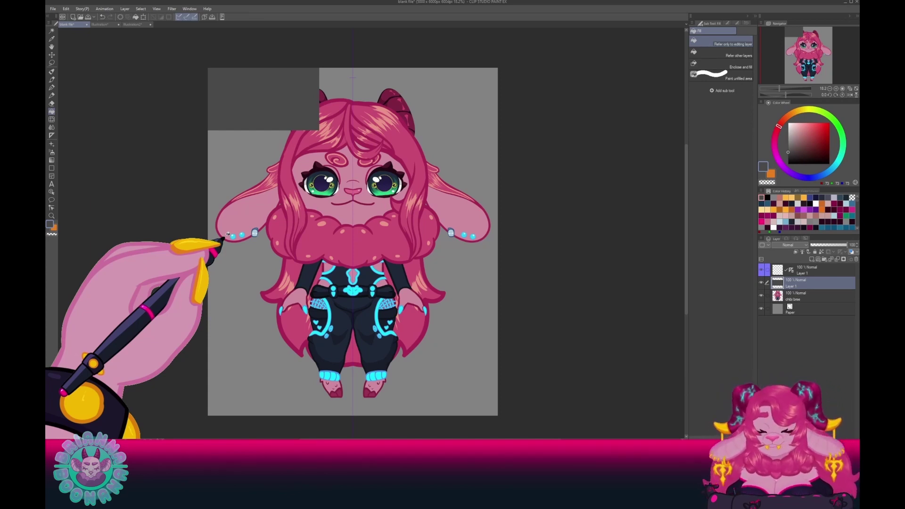
Move the dark grey rectangle over the character's face so it covers both eyes, and set its layer opacity to 47%.
click(51, 54)
drag(134, 77, 166, 111)
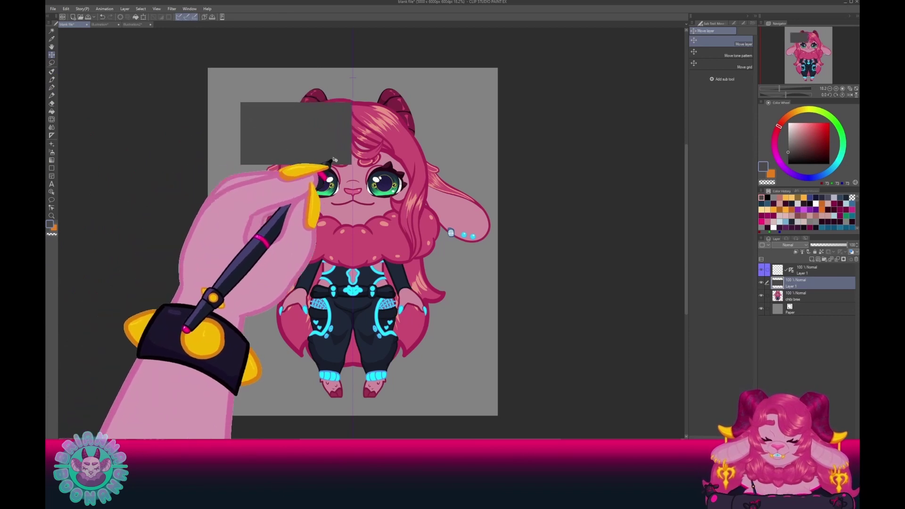
drag(845, 245, 831, 245)
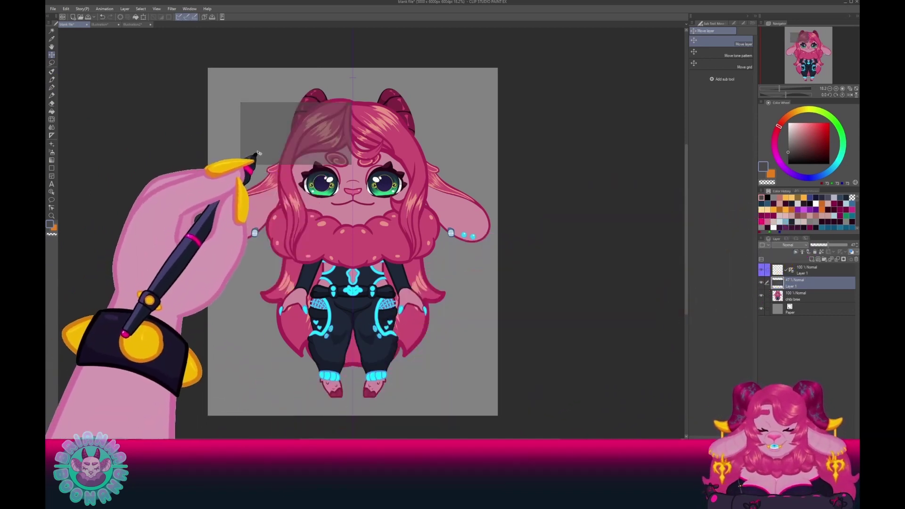
drag(258, 153, 319, 198)
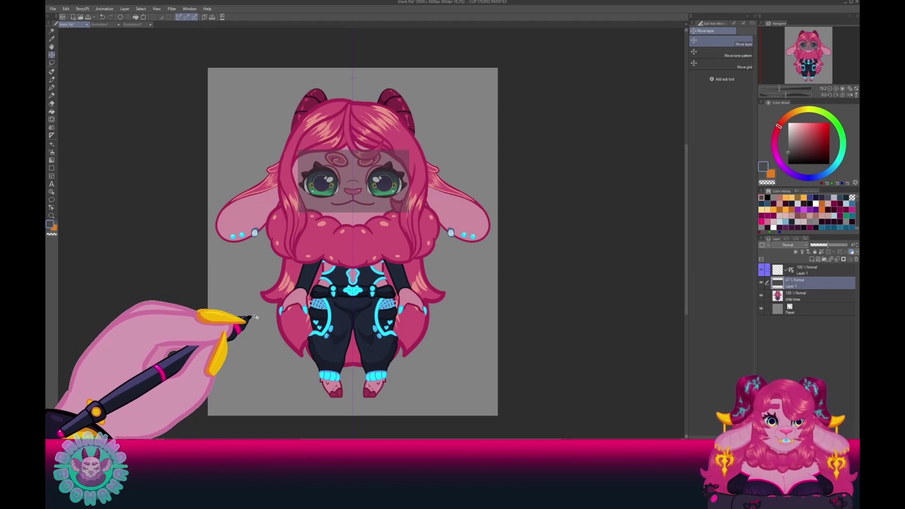
Examine the character's face beneath the grey screen-size rectangle, both close up and against the whole figure.
scroll(202, 301, up, 3)
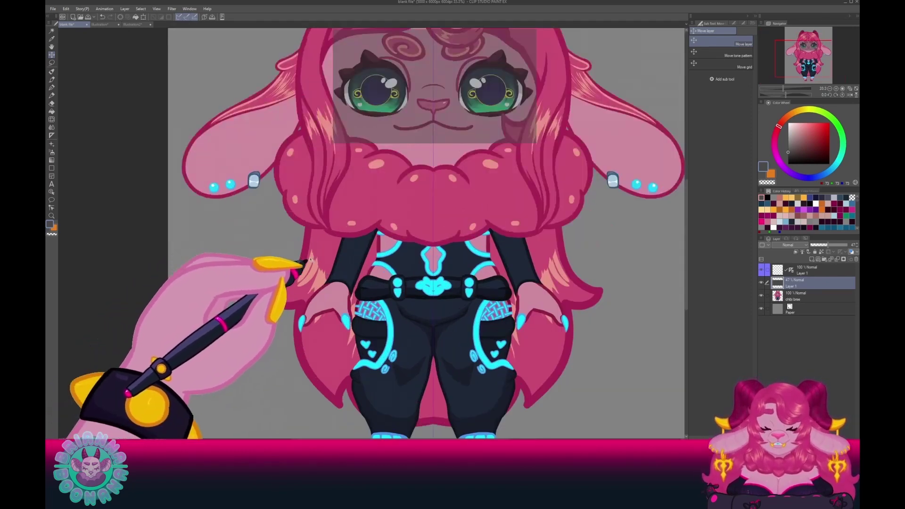
drag(383, 162, 373, 185)
scroll(316, 278, up, 3)
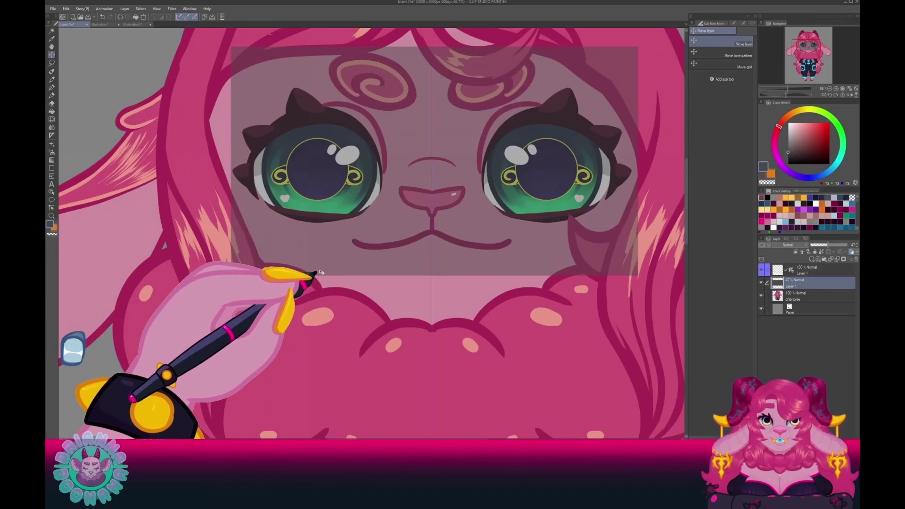
scroll(321, 272, up, 2)
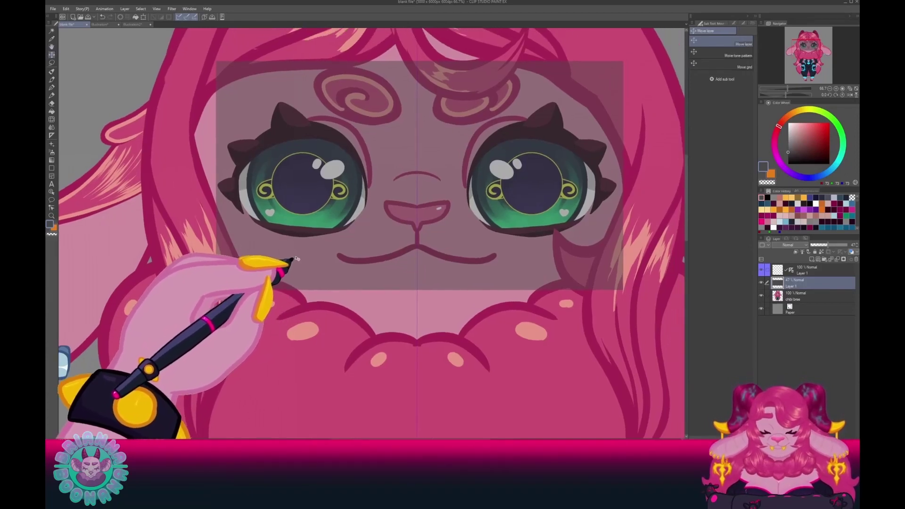
drag(372, 241, 272, 336)
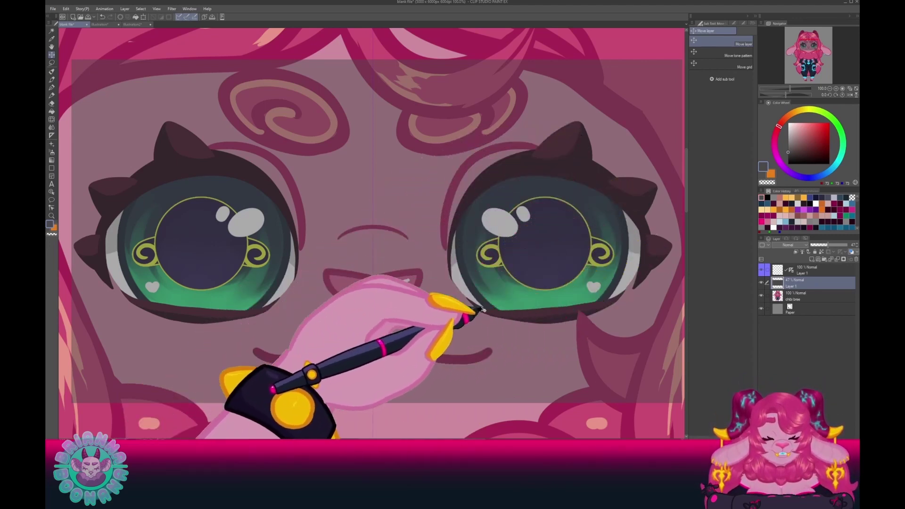
scroll(413, 348, up, 2)
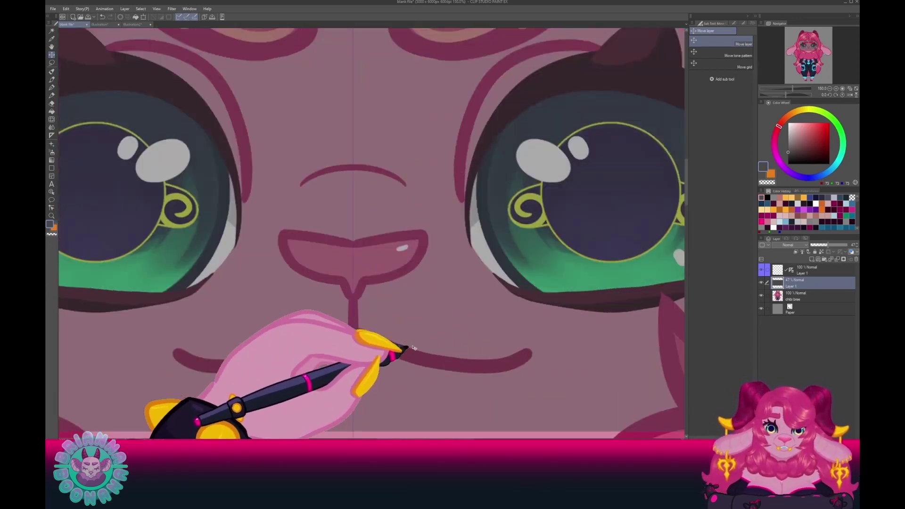
key(h)
drag(461, 212, 411, 387)
scroll(411, 388, down, 6)
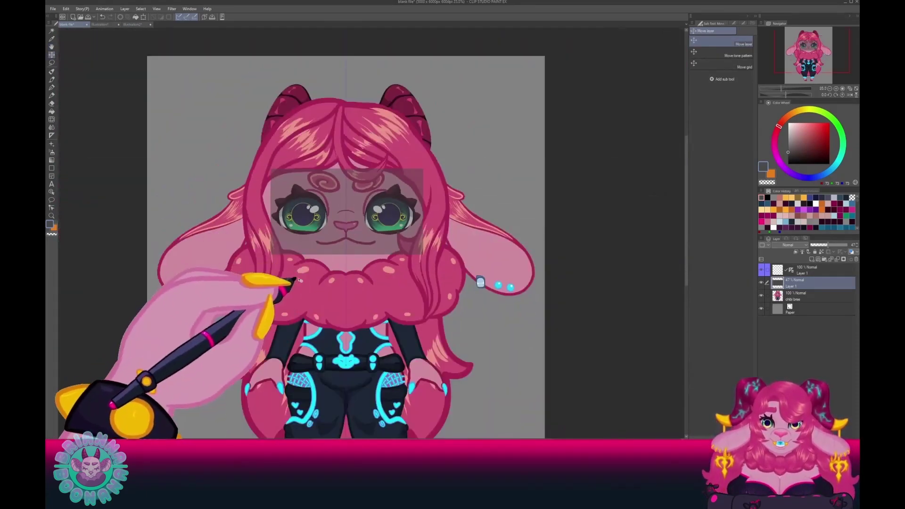
drag(299, 280, 373, 253)
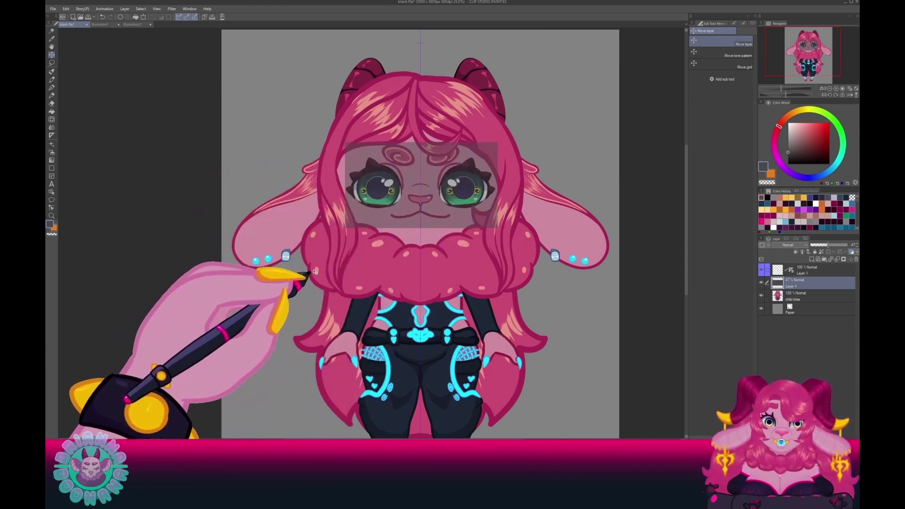
Shift the grey screen-size rectangle slightly down over the character's eyes and hide its layer.
mouse_move(363, 214)
mouse_down()
mouse_move(365, 236)
mouse_move(370, 226)
mouse_up()
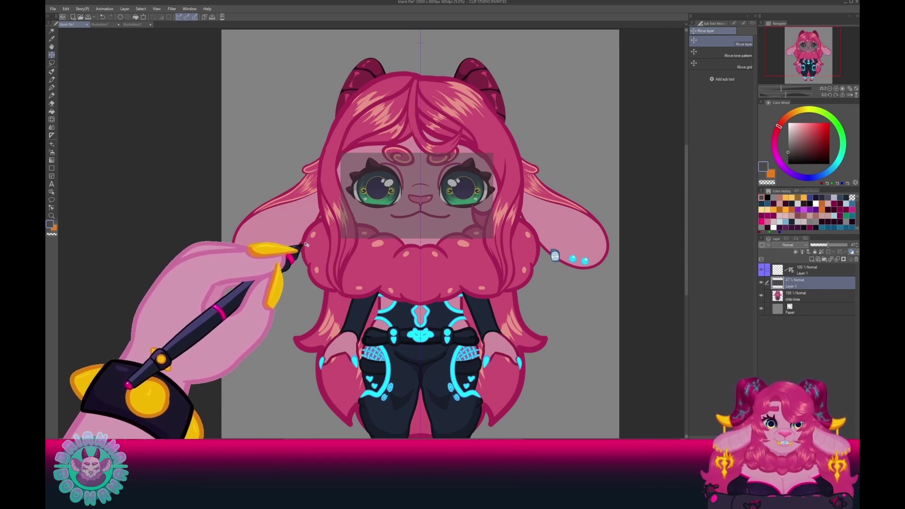
click(760, 282)
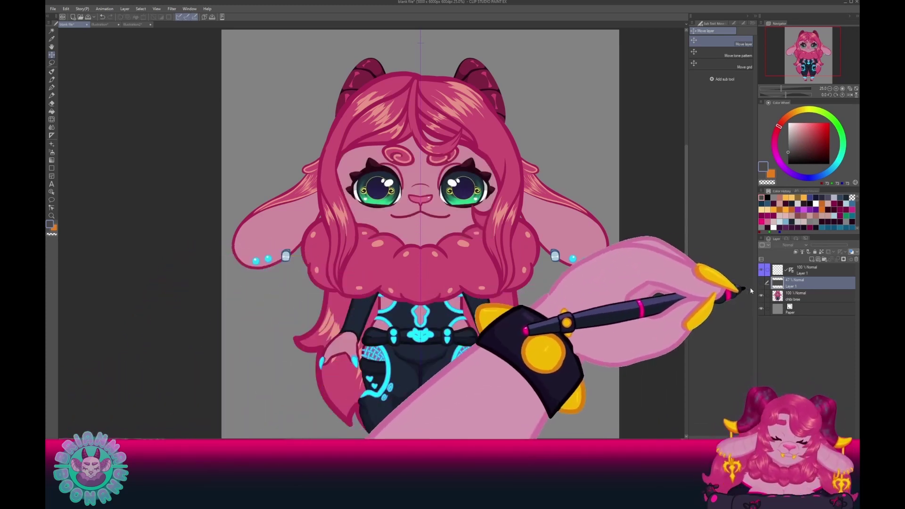
View the blank illustration document with the symmetrical ruler, and switch to the cult bee document.
click(100, 24)
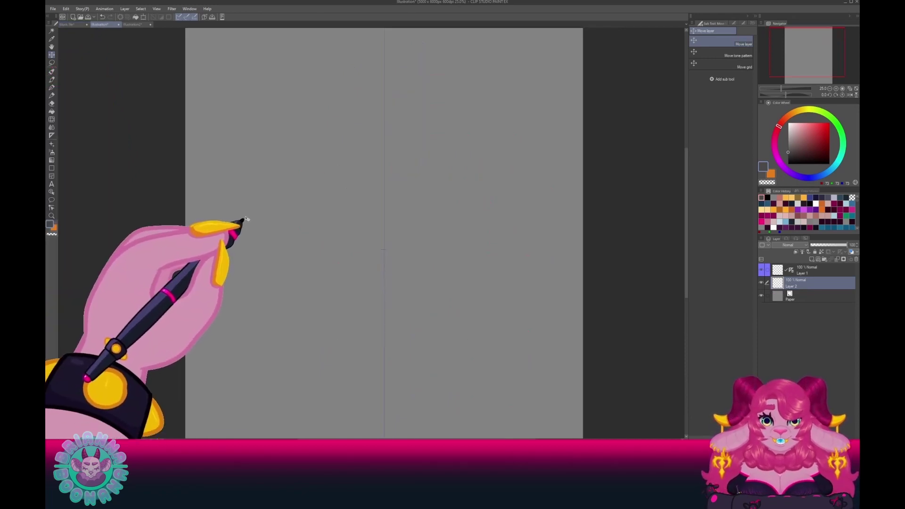
drag(233, 273, 300, 234)
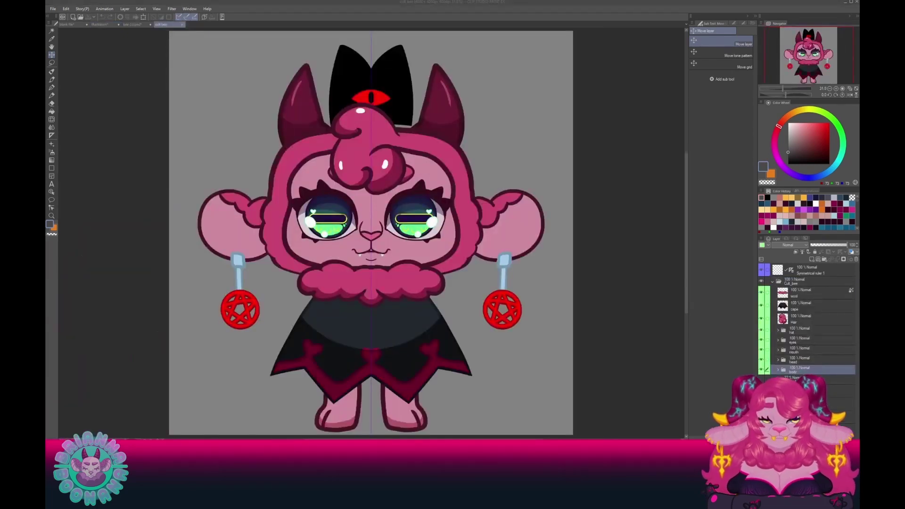
click(94, 224)
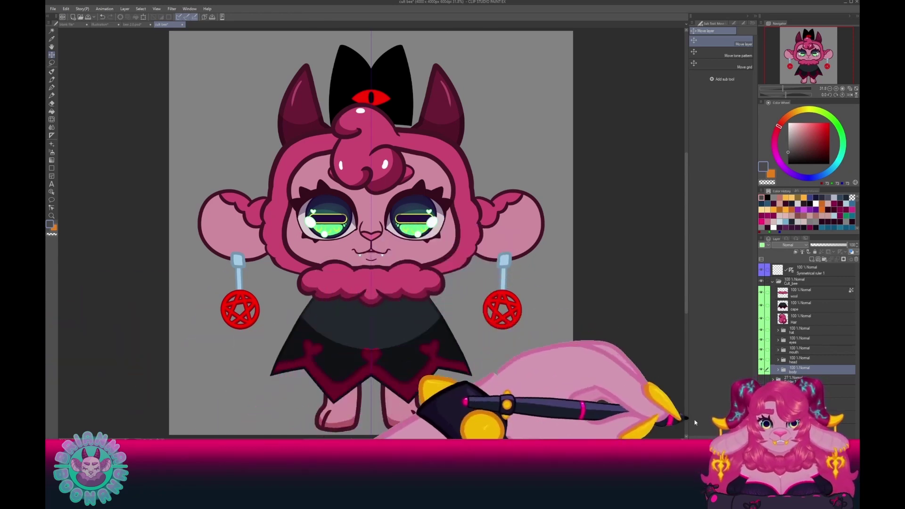
Detach the Layer palette, float it over the canvas area, and lengthen it to fit the whole layer stack.
drag(773, 237, 616, 15)
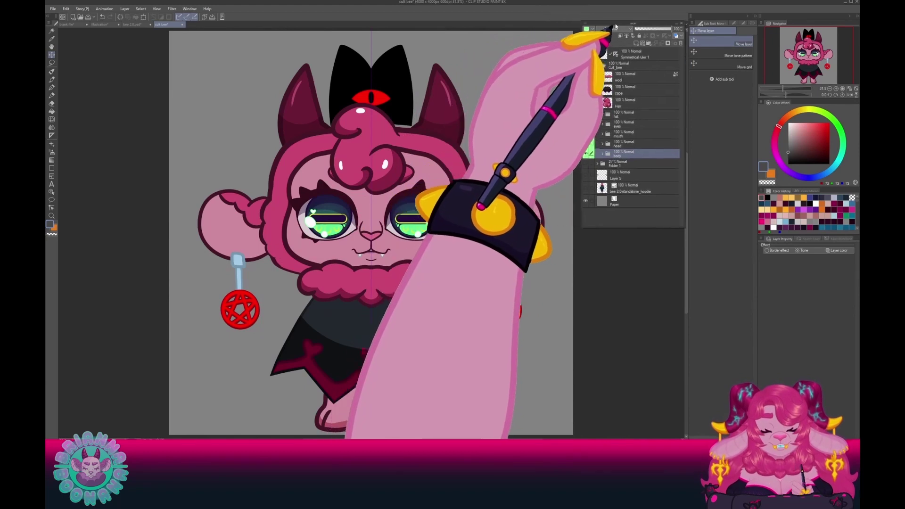
drag(610, 229, 604, 332)
key(ctrl+z)
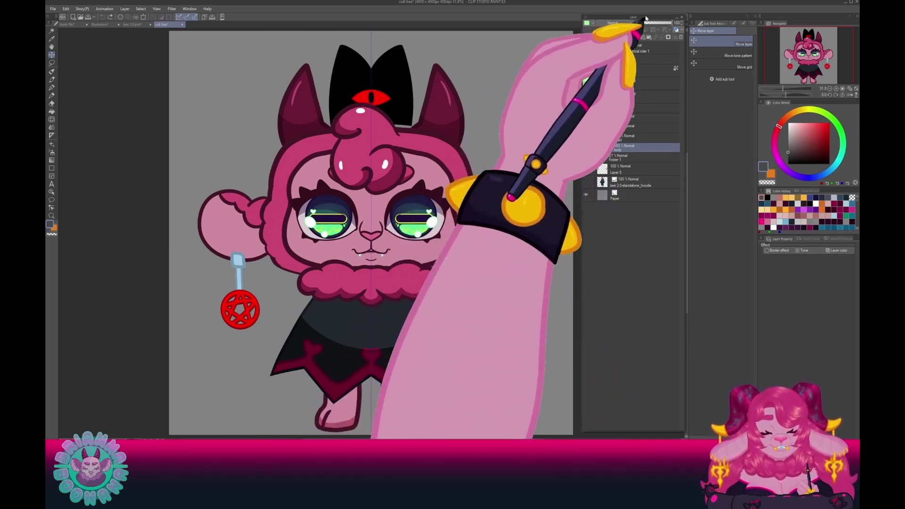
drag(634, 22, 631, 26)
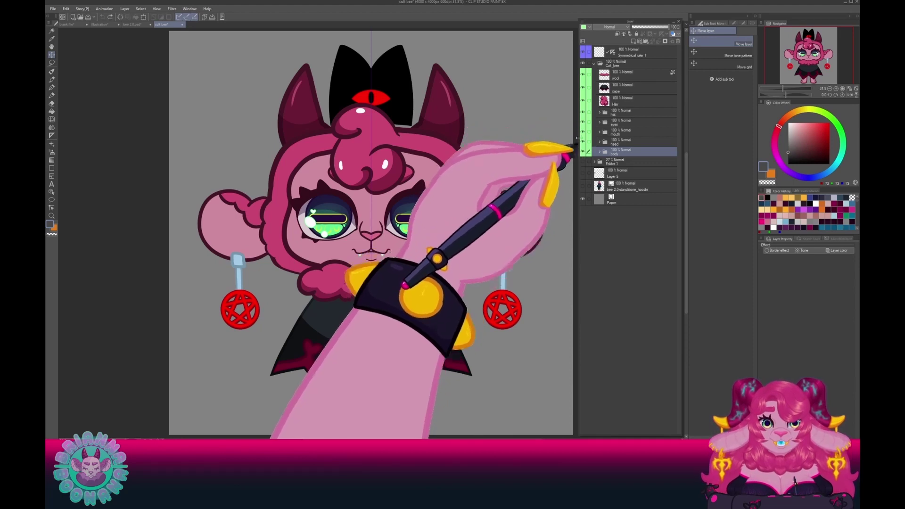
Select the Cult_bee folder and add a new raster layer directly above it.
click(589, 27)
click(589, 29)
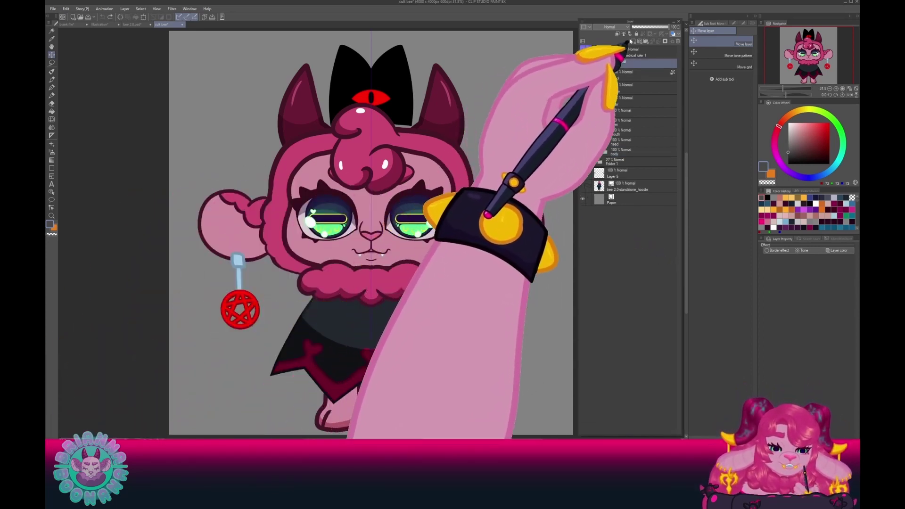
click(629, 41)
click(615, 68)
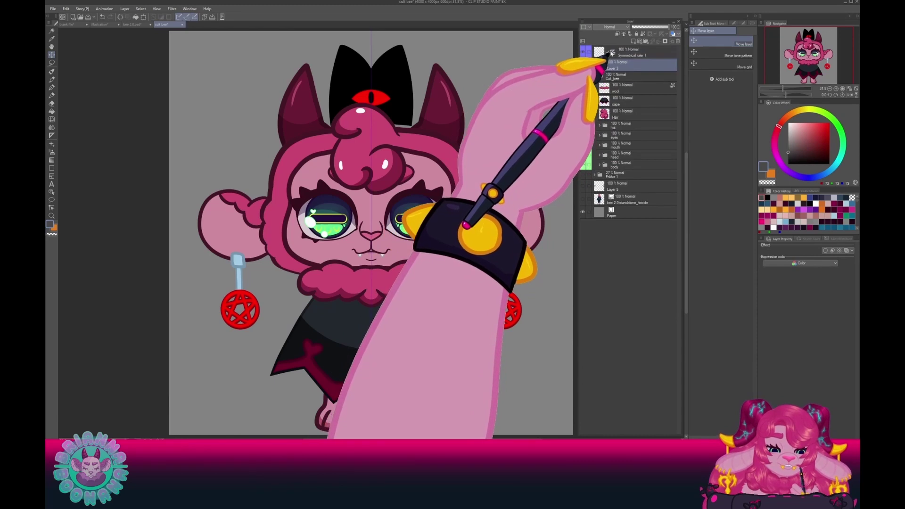
click(616, 68)
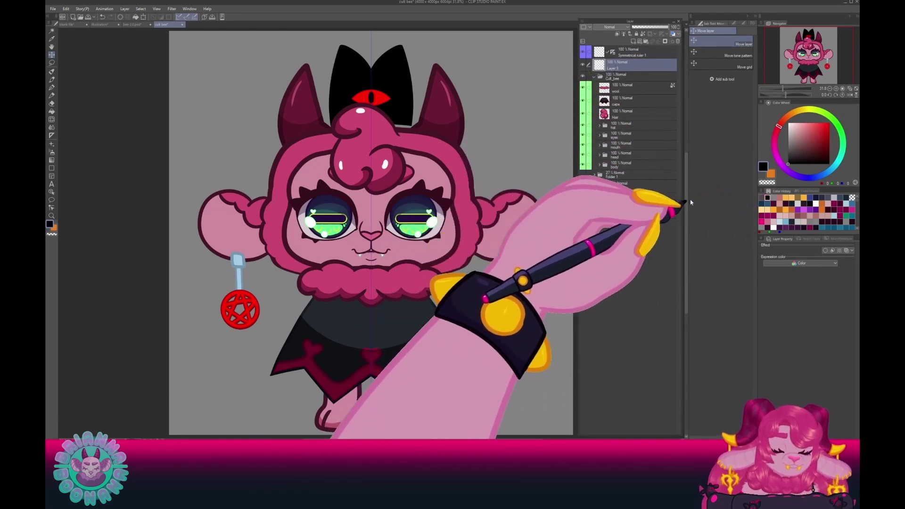
Sketch a stack of short black G-pen strokes like a layer list beside the horns, mirrored by the symmetrical ruler.
click(52, 88)
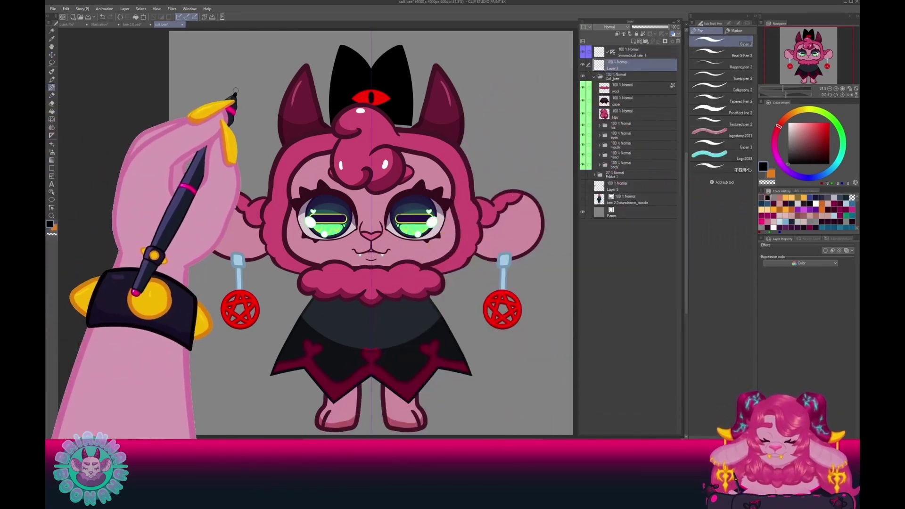
drag(240, 88, 213, 89)
mouse_move(238, 92)
mouse_down()
mouse_move(215, 92)
mouse_move(220, 99)
mouse_up()
mouse_move(233, 103)
mouse_down()
mouse_move(222, 104)
mouse_move(219, 115)
mouse_up()
drag(231, 119, 217, 123)
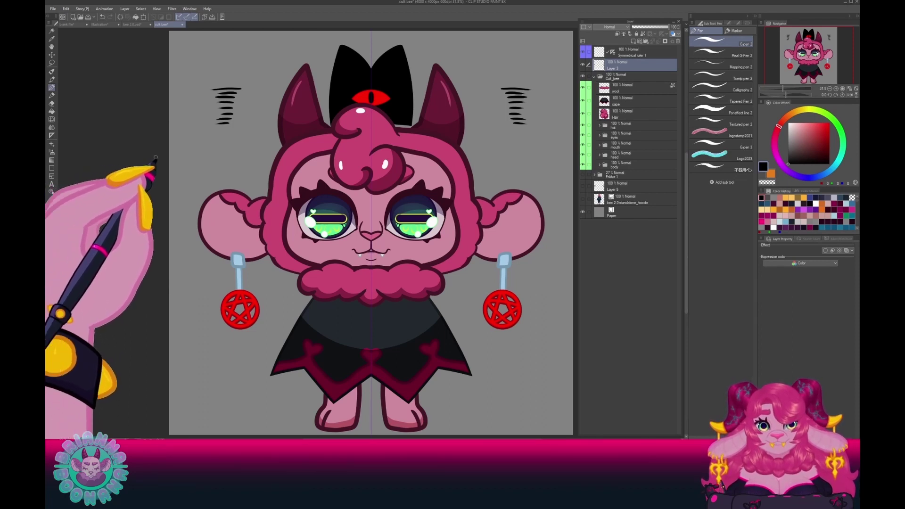
mouse_move(244, 85)
mouse_down()
mouse_move(263, 140)
mouse_move(243, 120)
mouse_move(252, 127)
mouse_move(244, 138)
mouse_up()
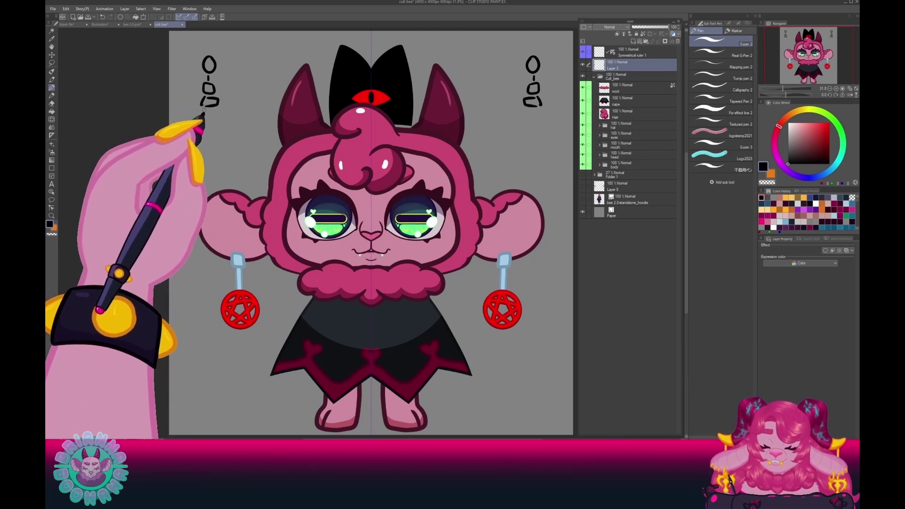
Sketch a small mirrored stick figure in separate body parts with a downward arrow beside it, and clear the layer.
drag(203, 109, 203, 138)
drag(216, 110, 216, 138)
mouse_move(198, 85)
mouse_down()
mouse_move(190, 105)
mouse_move(229, 107)
mouse_up()
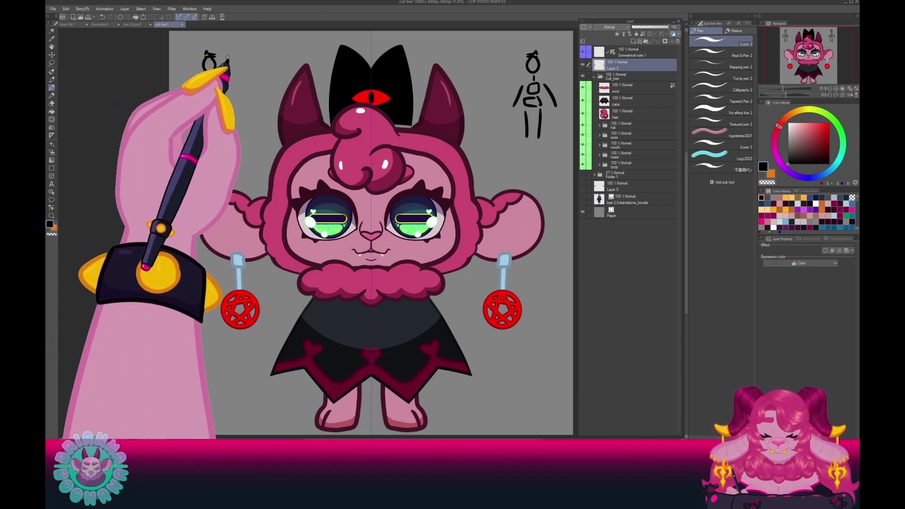
drag(229, 68, 231, 130)
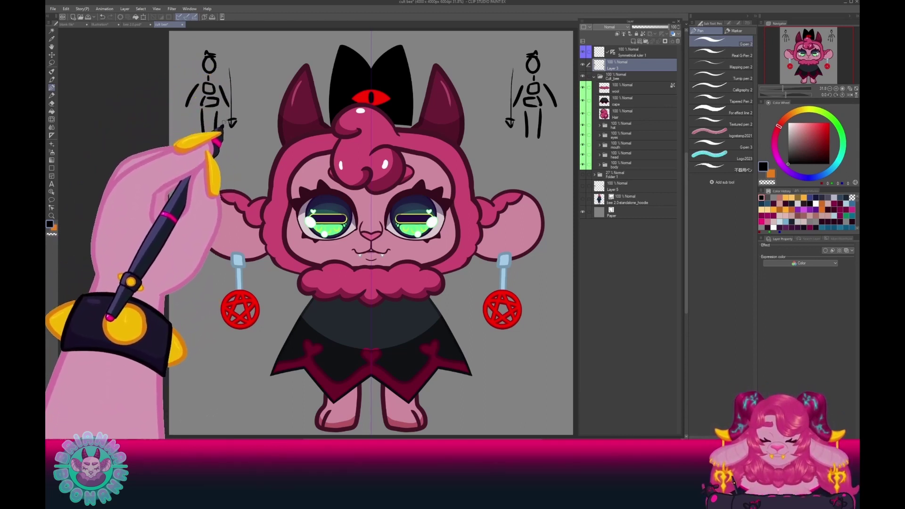
key(Delete)
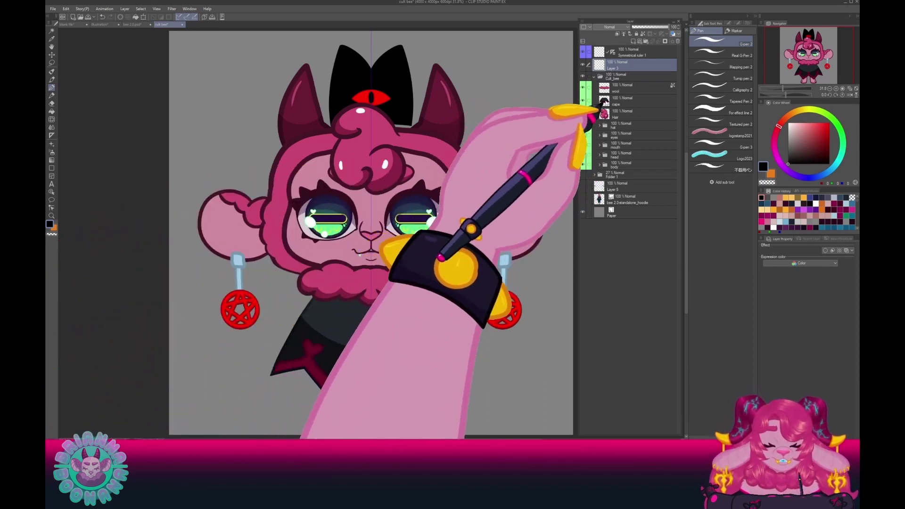
Move the floating Layer palette beside the tool strip and toggle the wool, cape and hair layers, leaving the cape hidden.
drag(615, 22, 95, 47)
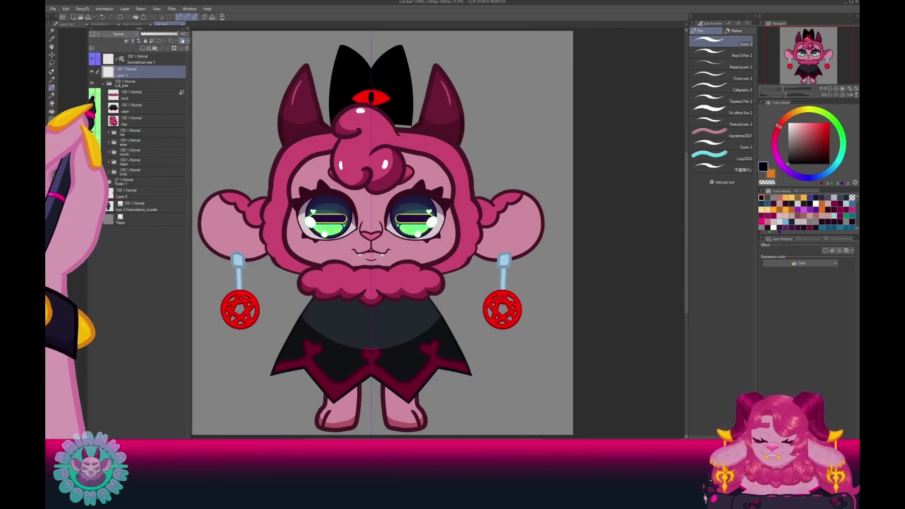
click(92, 94)
click(92, 94)
click(91, 108)
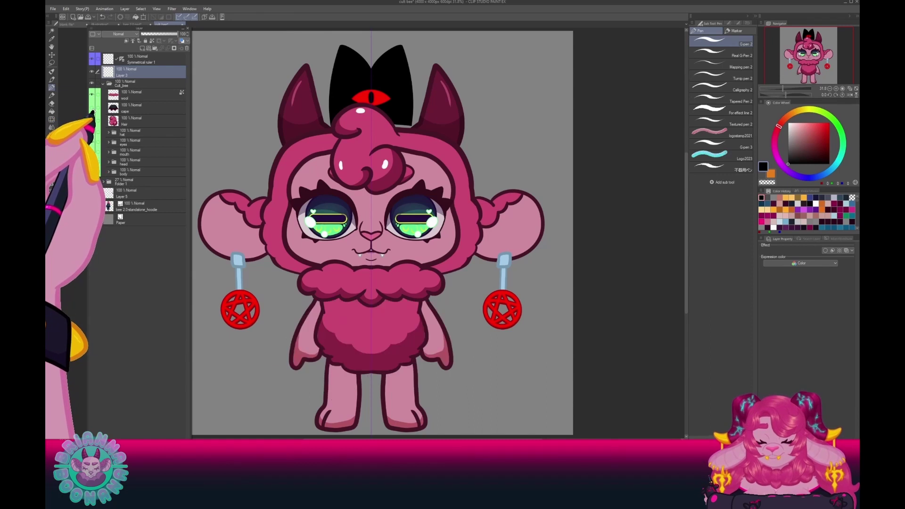
click(92, 107)
click(91, 108)
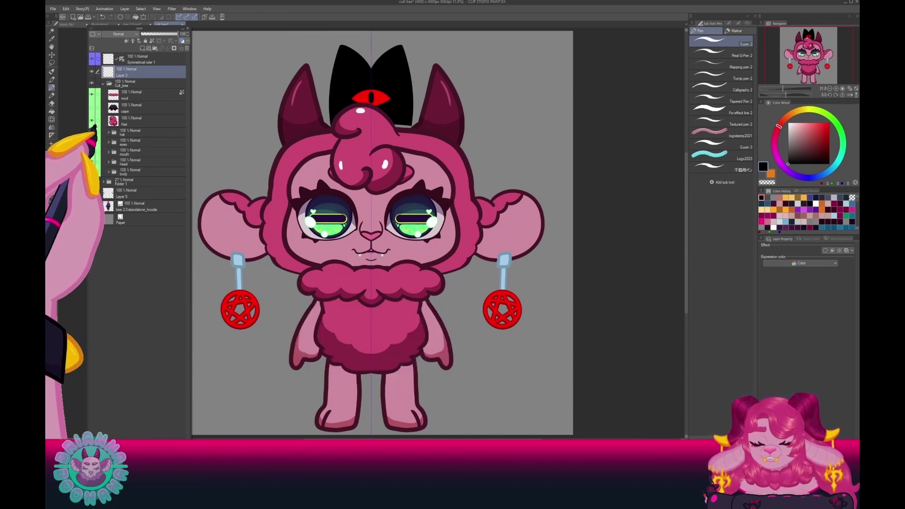
click(91, 120)
click(91, 120)
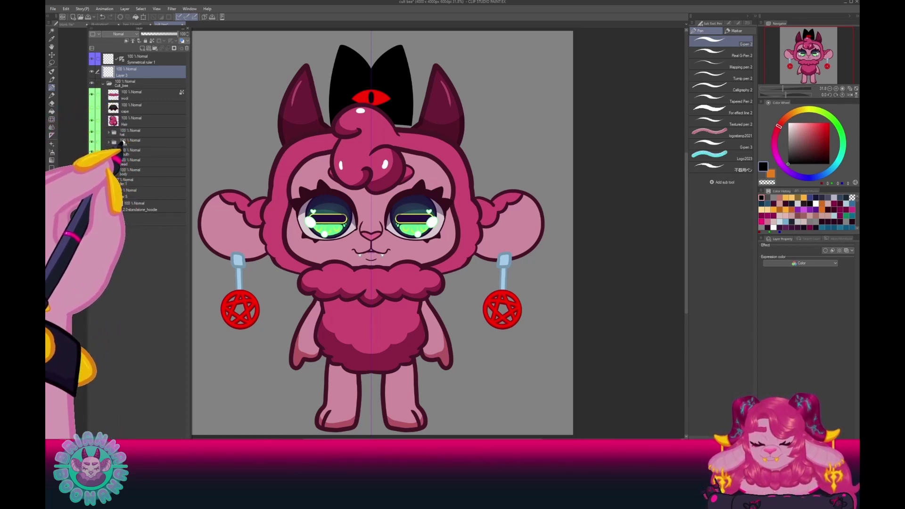
Toggle the body folder's visibility off and on, and expand the folder to show its layers.
click(142, 85)
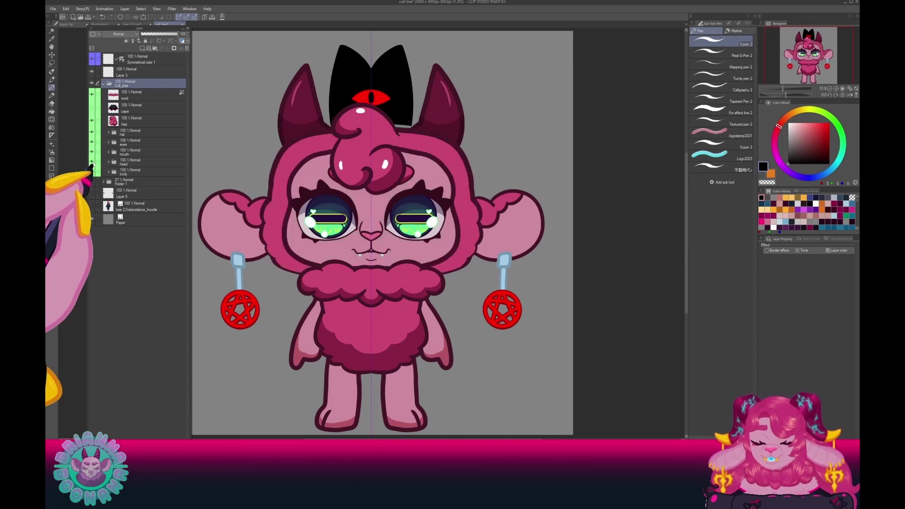
click(92, 172)
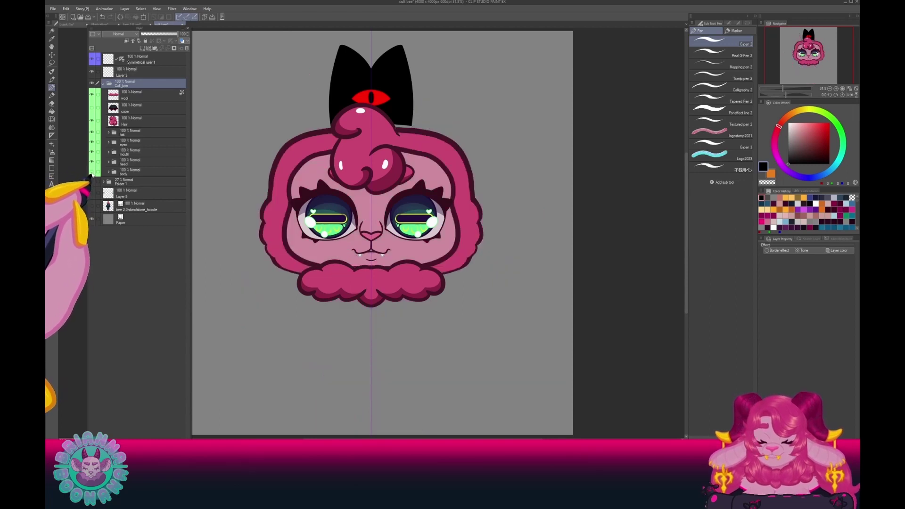
click(92, 172)
click(108, 172)
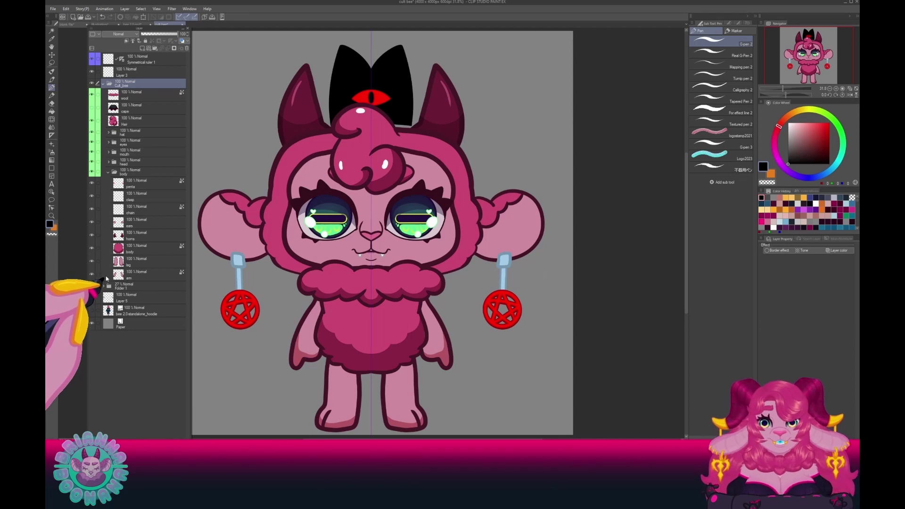
Check the arm, leg and ears layers by toggling their visibility, and collapse the body folder.
click(91, 273)
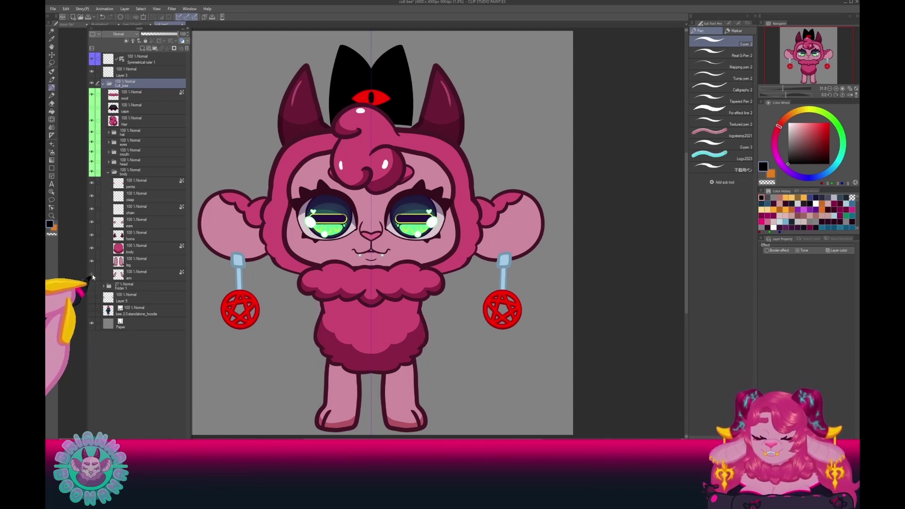
click(91, 273)
click(92, 261)
click(91, 261)
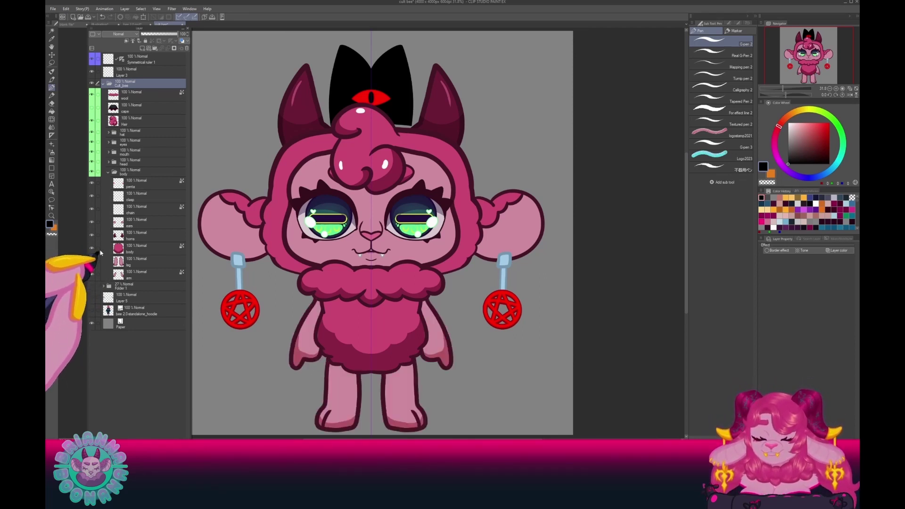
click(92, 223)
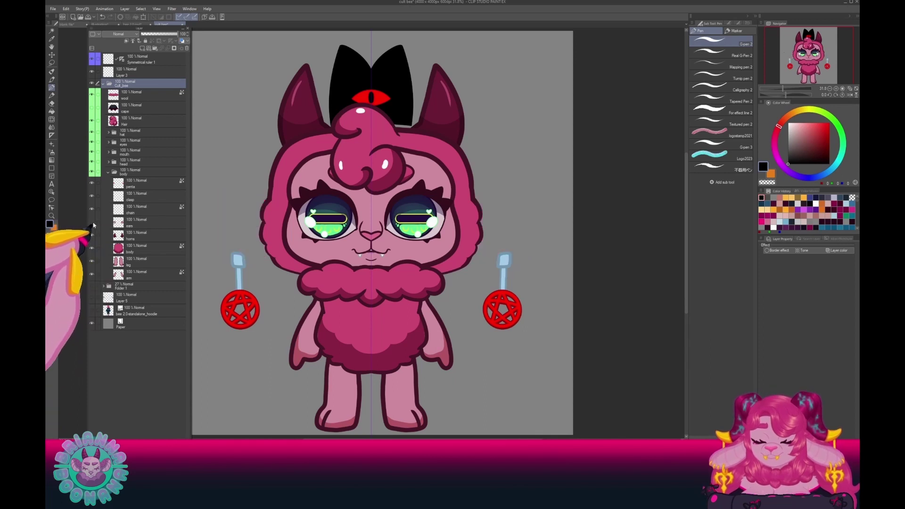
click(91, 225)
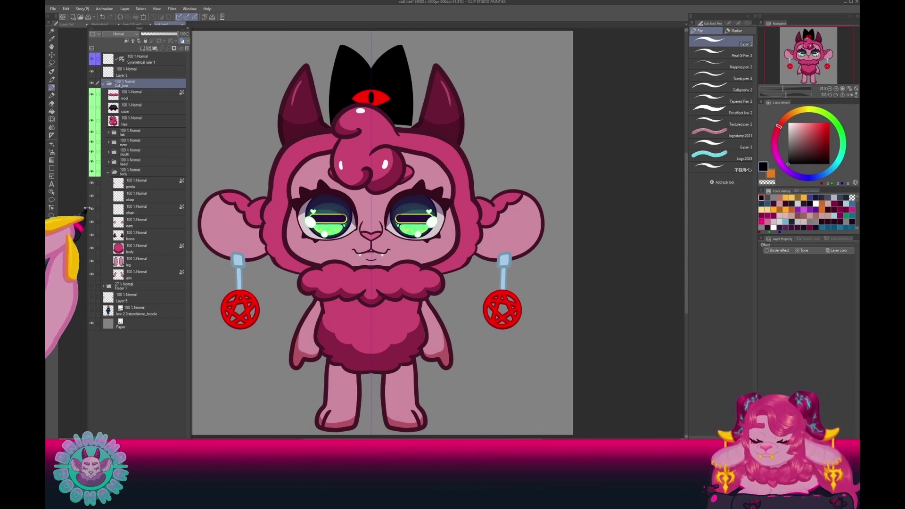
click(109, 172)
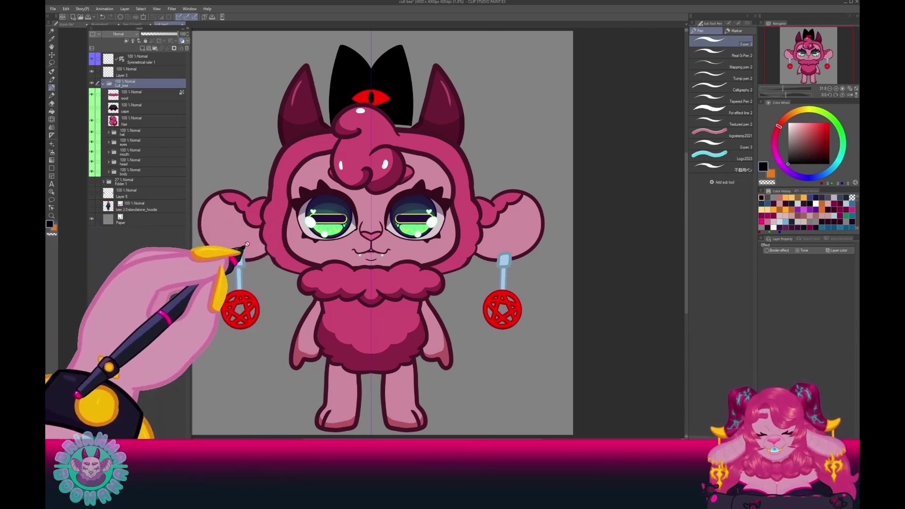
On the empty layer above Cult_bee, sketch a wavy hair strand and handwritten notes including a circled 500, and clear the layer.
click(120, 74)
mouse_move(269, 185)
mouse_down()
mouse_move(224, 349)
mouse_move(257, 397)
mouse_up()
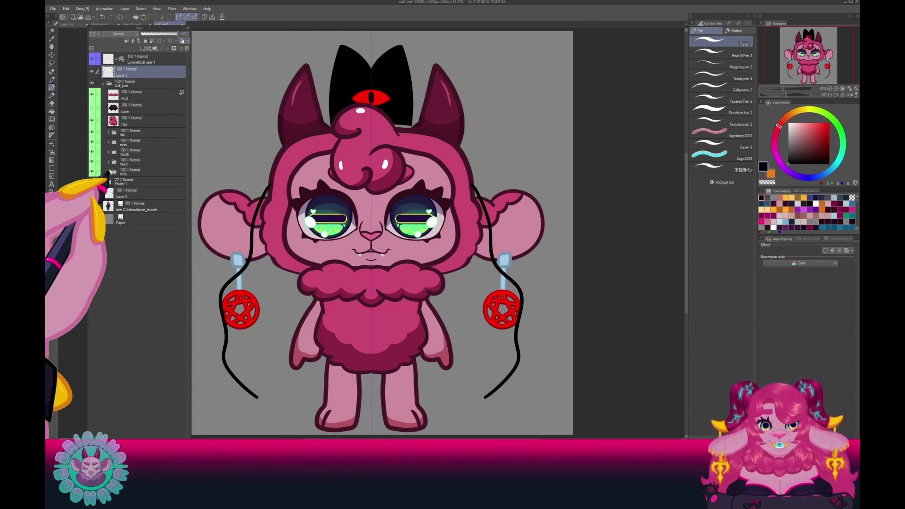
mouse_move(249, 116)
mouse_down()
mouse_move(213, 117)
mouse_move(238, 112)
mouse_up()
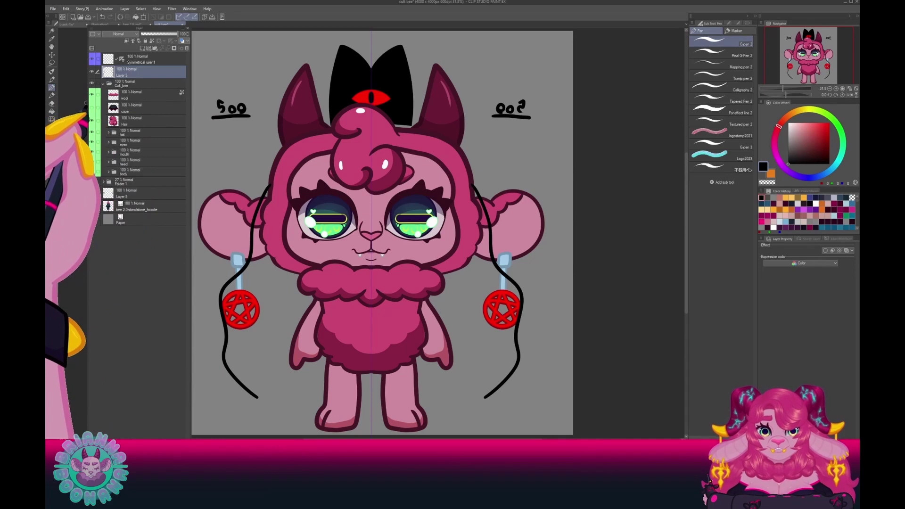
drag(258, 109, 220, 141)
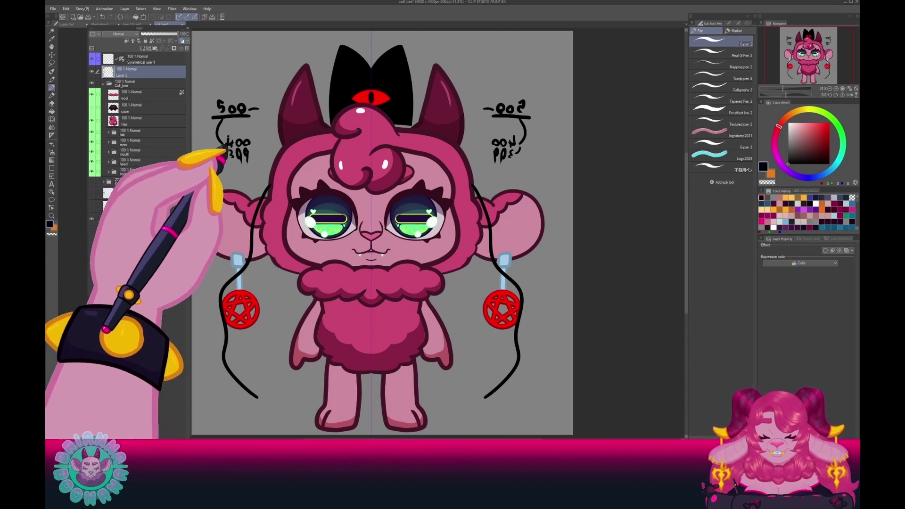
mouse_move(238, 140)
mouse_down()
mouse_move(219, 170)
mouse_move(200, 122)
mouse_up()
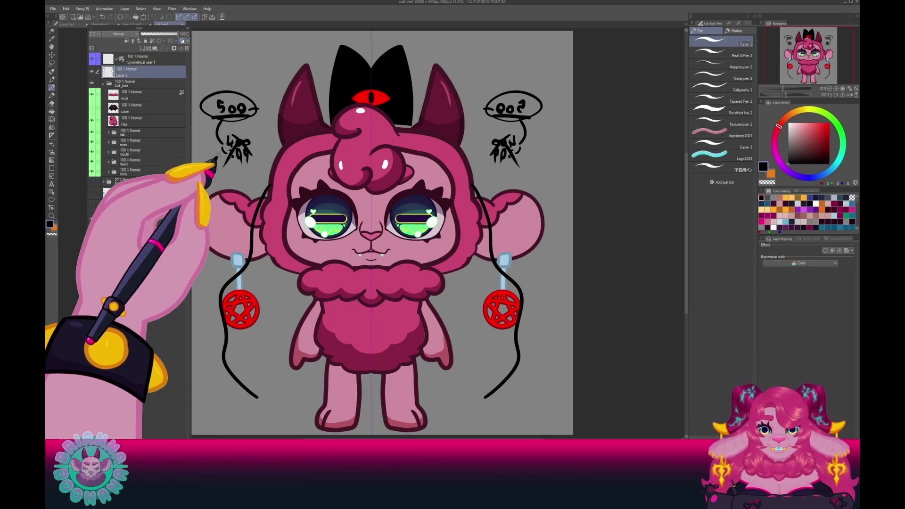
key(Delete)
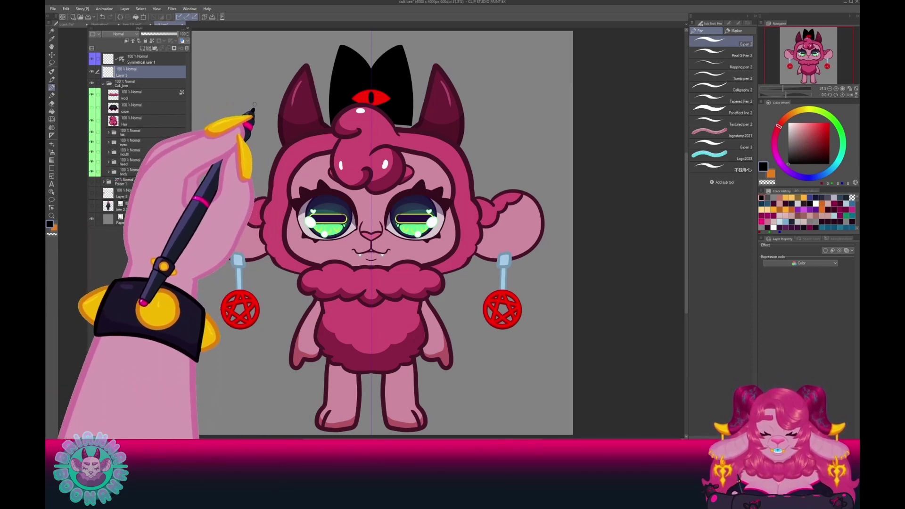
Draw a long black arrow pointing down from beside the horn to the hand, mirrored on the other side.
mouse_move(250, 82)
mouse_down()
mouse_move(266, 252)
mouse_move(250, 332)
mouse_move(289, 333)
mouse_move(272, 361)
mouse_up()
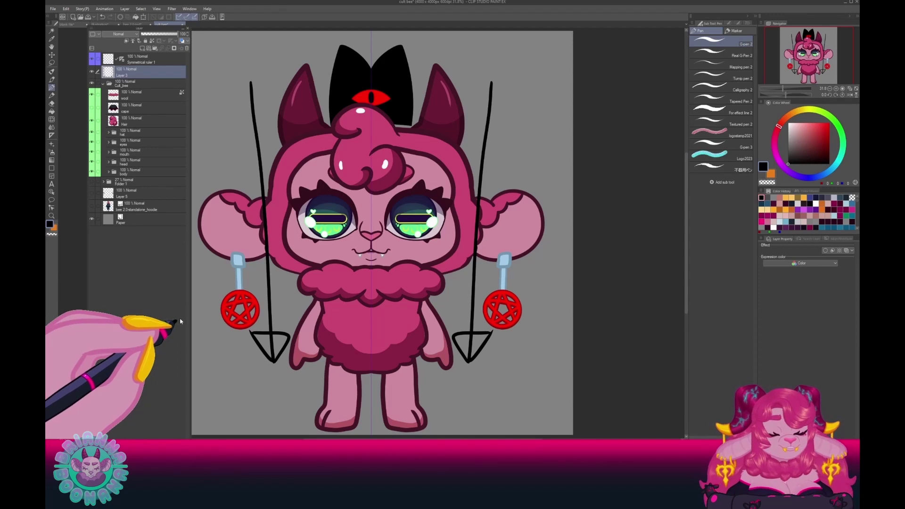
Clear the mirrored arrows from the layer above the Cult_bee folder.
key(Delete)
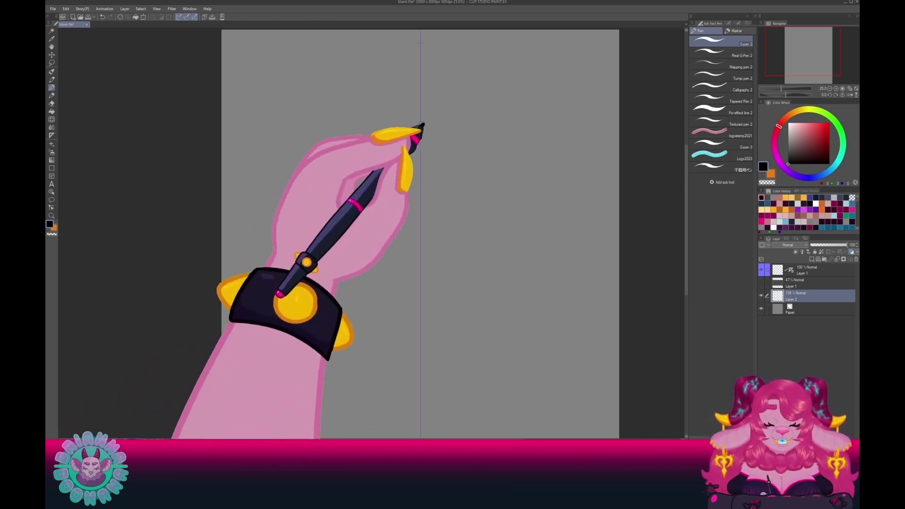
On Layer 2 of the blank file, sketch a mirrored round head, neck, shoulders, chest and torso with the Soft Paint brush.
click(52, 79)
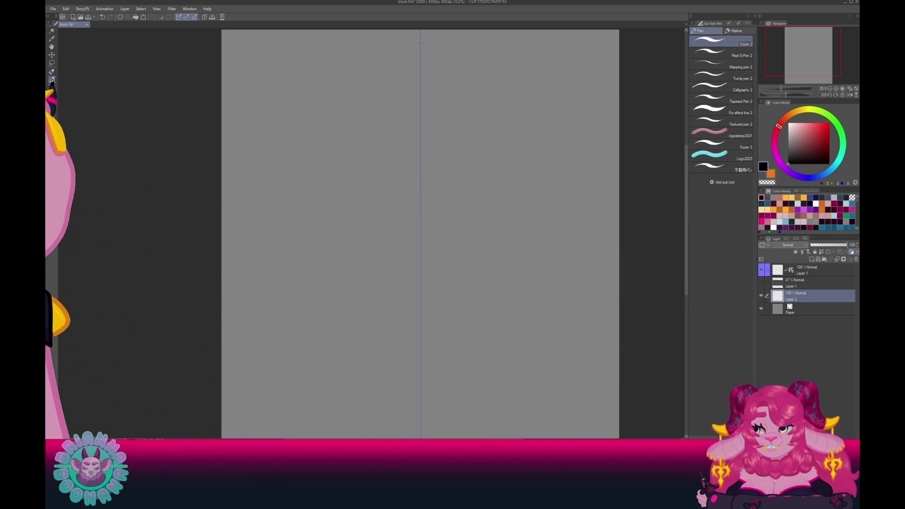
mouse_move(401, 109)
mouse_down()
mouse_move(444, 115)
mouse_move(353, 212)
mouse_move(347, 171)
mouse_move(396, 243)
mouse_move(380, 262)
mouse_move(418, 264)
mouse_move(428, 323)
mouse_move(359, 298)
mouse_move(390, 396)
mouse_move(464, 403)
mouse_move(337, 334)
mouse_up()
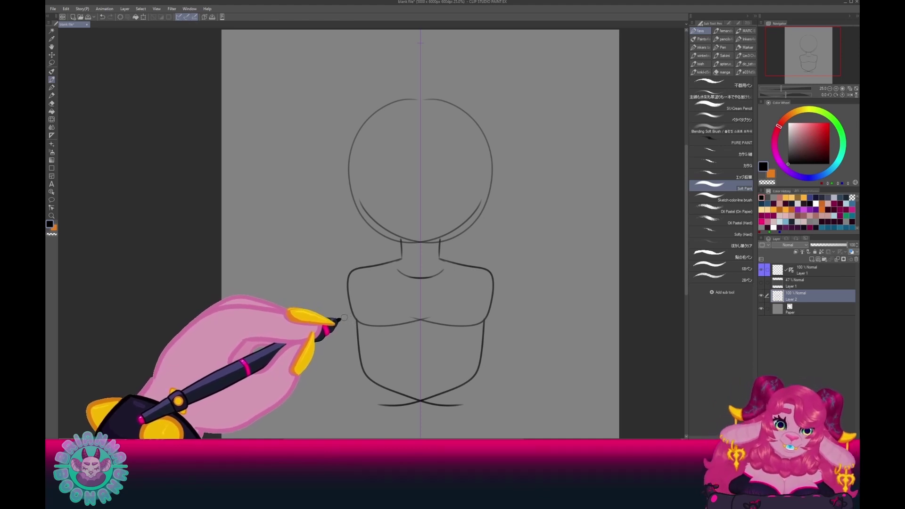
In thicker strokes, sketch mirrored pointed ears, one large central eye with a vertical pupil, a fringe line and curved strokes around the upper head.
drag(354, 155, 349, 189)
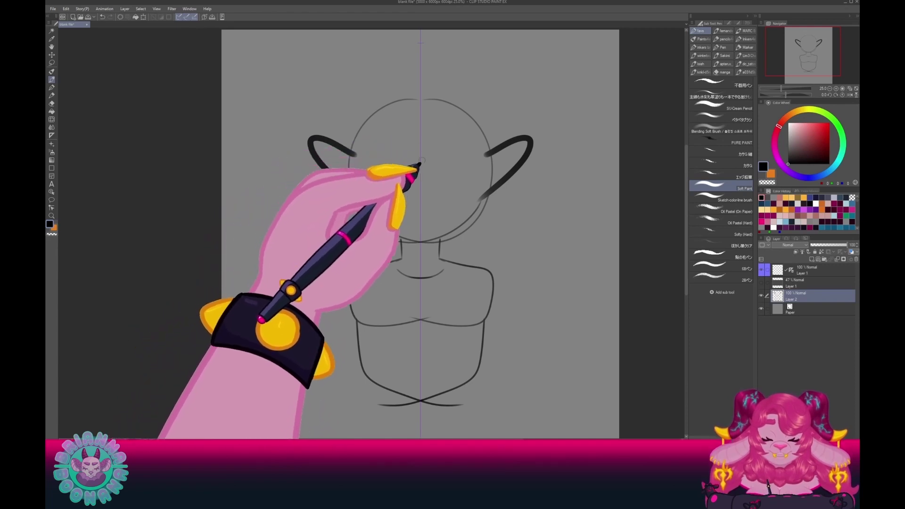
mouse_move(419, 149)
mouse_down()
mouse_move(403, 156)
mouse_move(389, 176)
mouse_move(429, 193)
mouse_move(420, 161)
mouse_move(416, 180)
mouse_up()
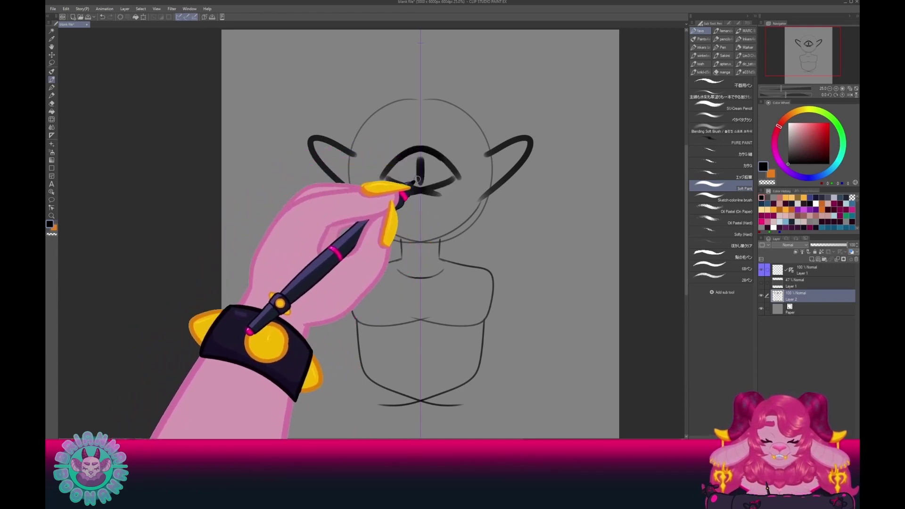
drag(350, 140, 377, 100)
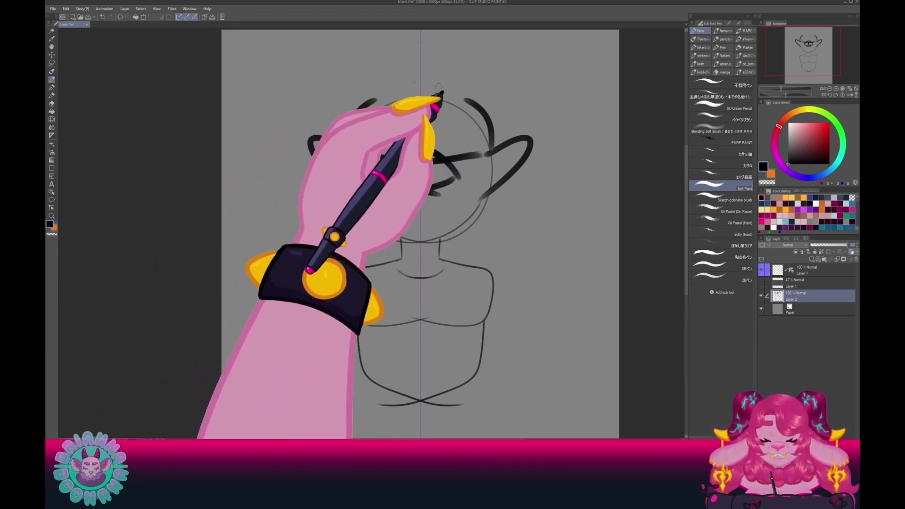
Sketch long curved hair strands hanging from both sides of the head beside the torso, and add a smiling mouth below the eye.
drag(488, 204, 485, 386)
drag(490, 222, 525, 389)
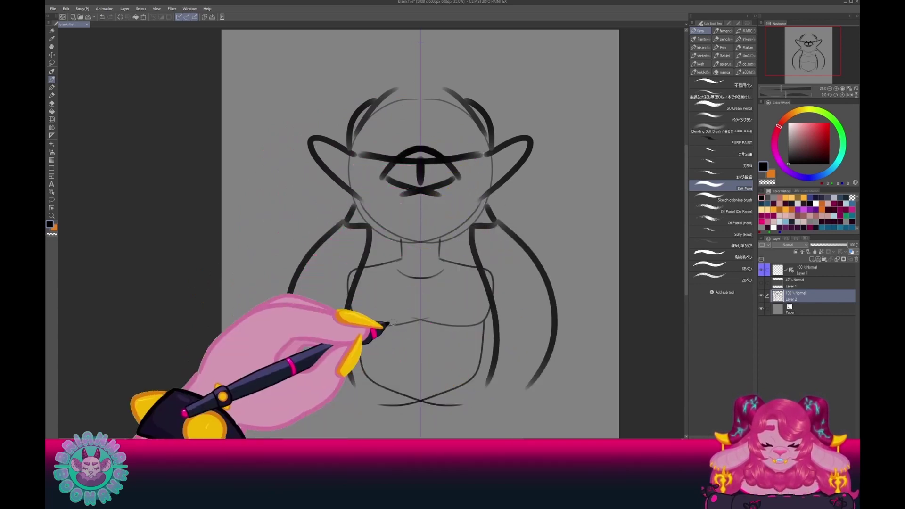
drag(395, 211, 419, 225)
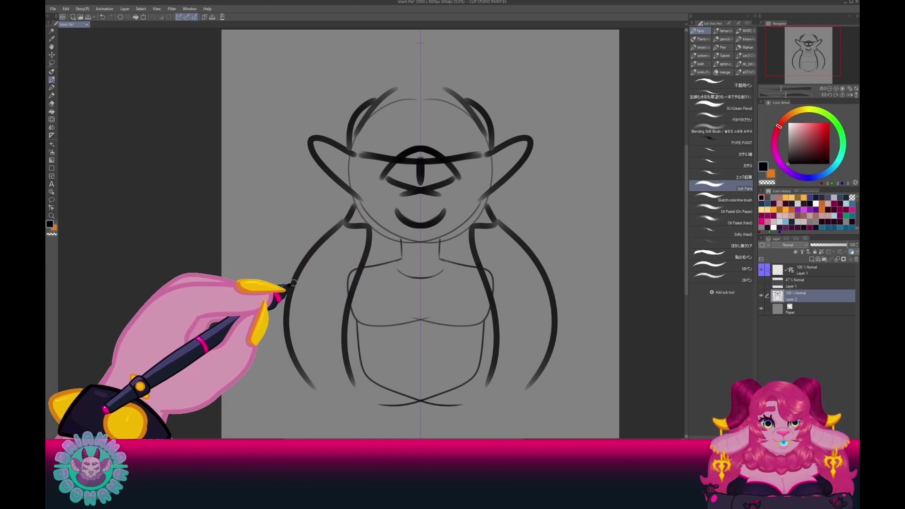